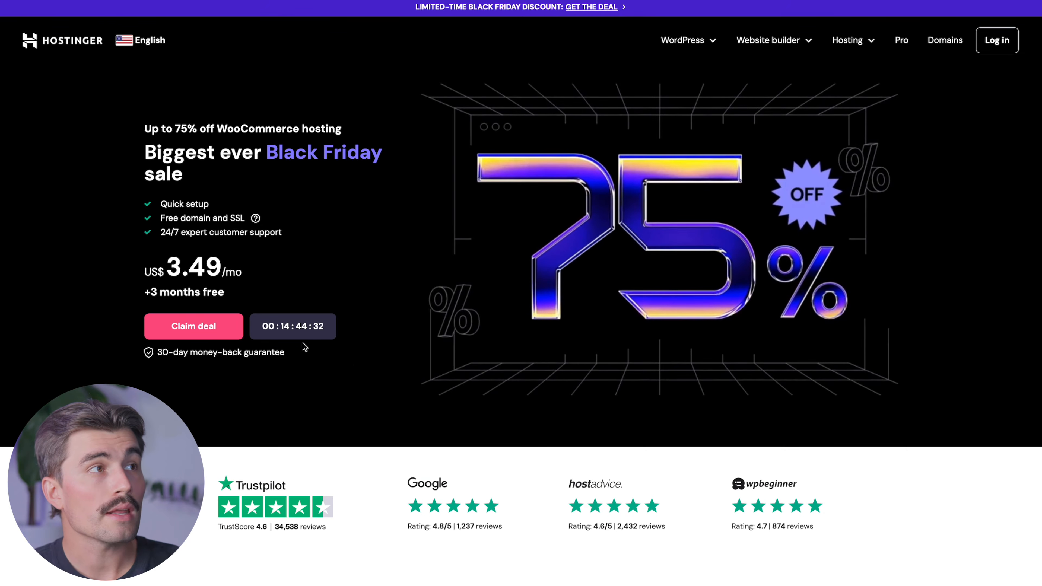
# - Put the Business Web Hosting plan in the cart on a 12-month billing period
pyautogui.click(203, 329)
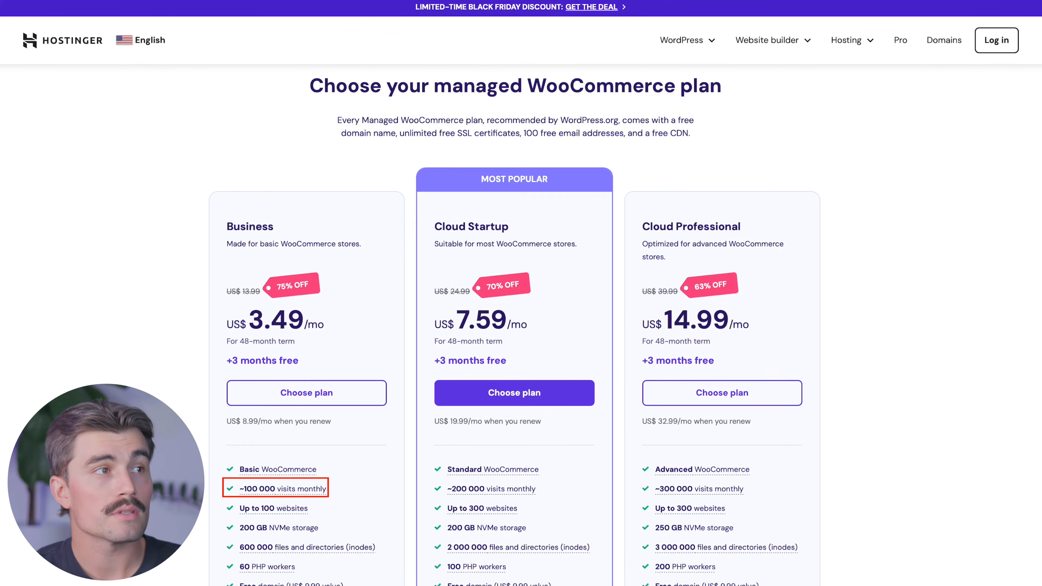
pyautogui.scroll(-1, 521, 324)
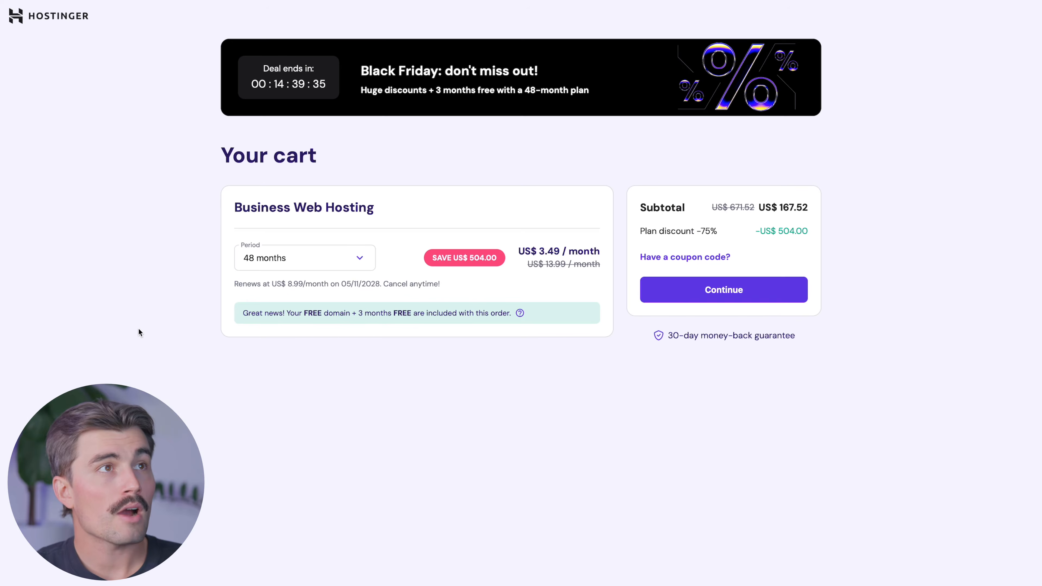
pyautogui.click(288, 259)
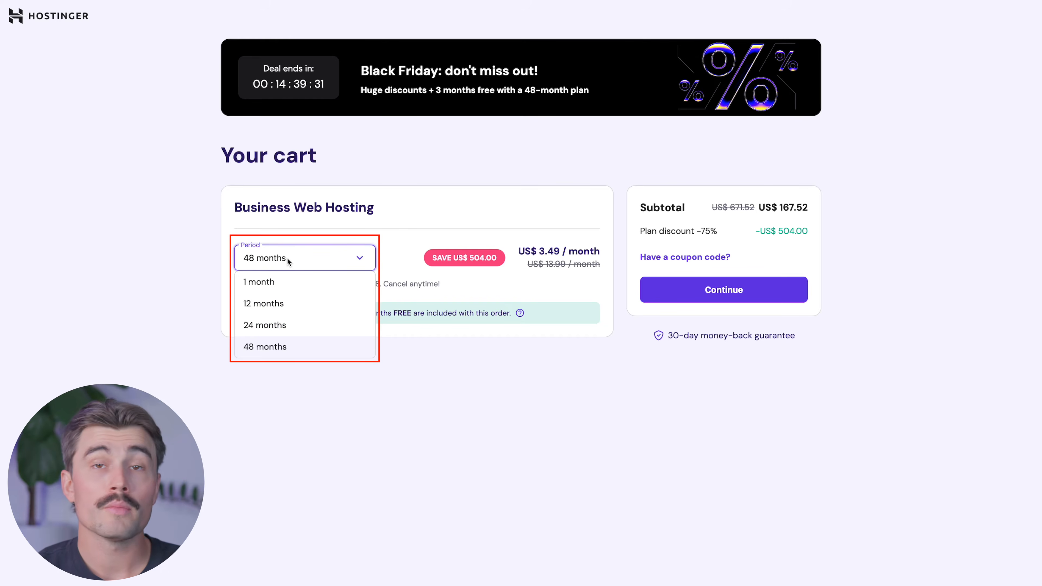
pyautogui.click(293, 348)
pyautogui.click(303, 257)
pyautogui.click(262, 304)
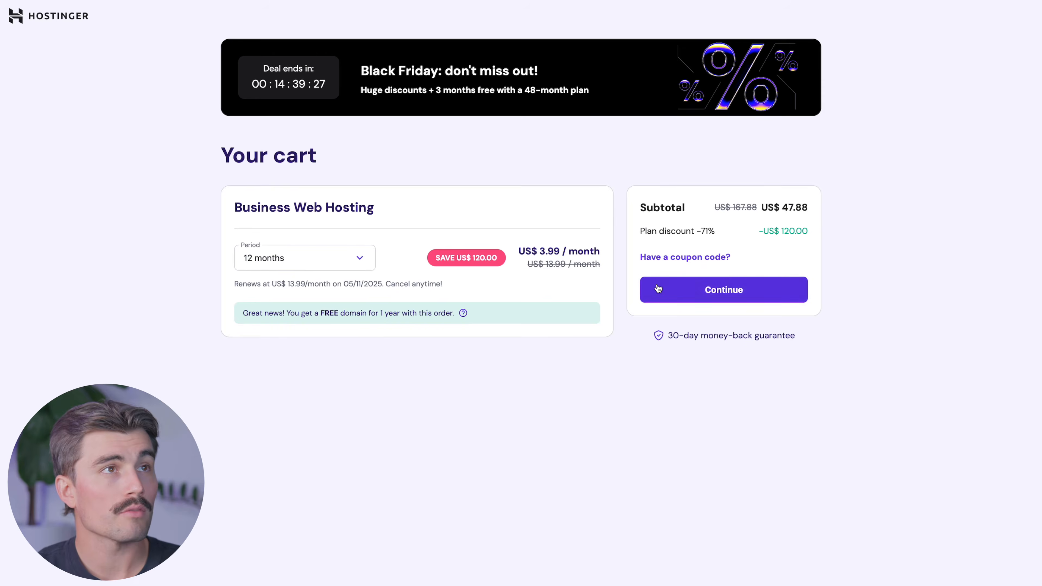
# - Apply the coupon code CHARLIE to the cart for an extra discount
pyautogui.click(670, 257)
pyautogui.click(679, 293)
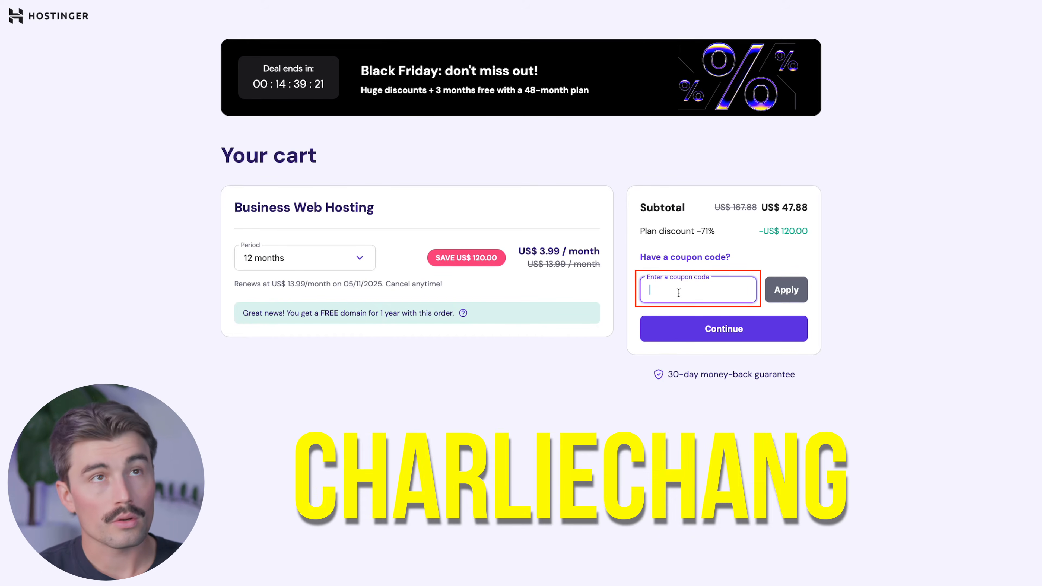
pyautogui.write('CHARLIECHANG')
pyautogui.click(796, 290)
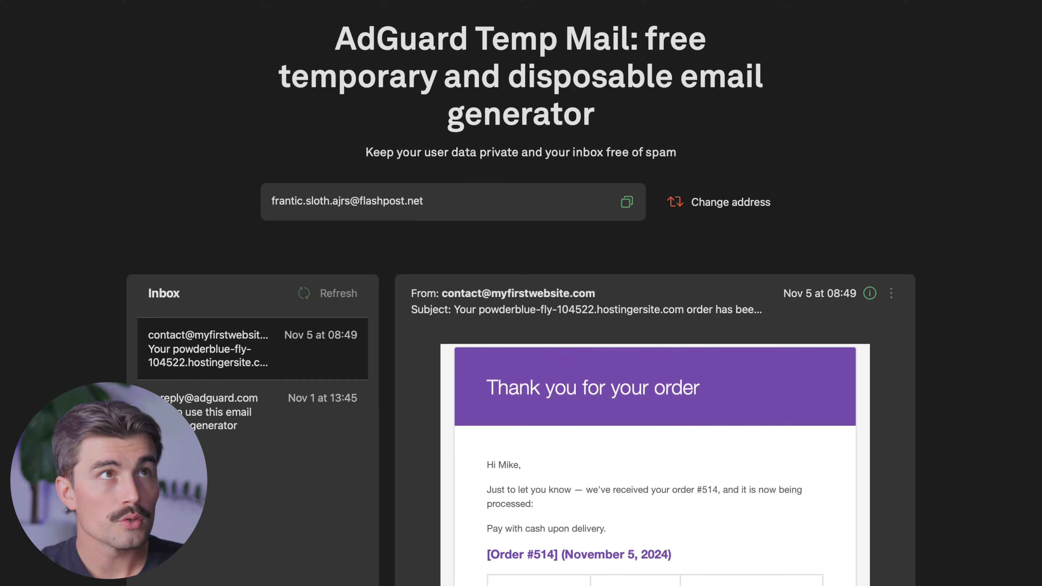
# - Scroll through the default purple order confirmation email in the temporary inbox
pyautogui.scroll(-1, 948, 399)
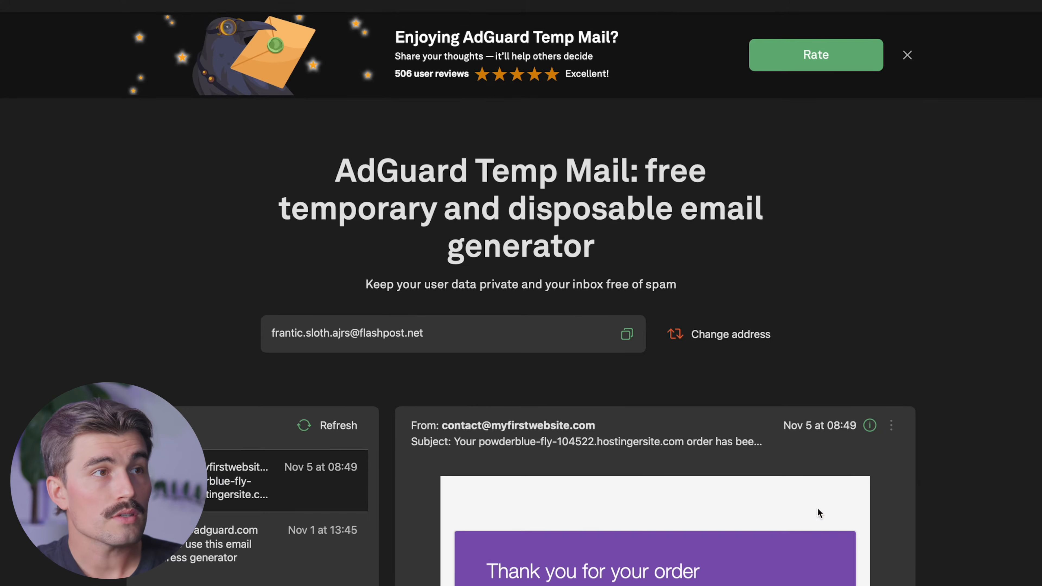
pyautogui.scroll(-2, 818, 514)
pyautogui.scroll(-8, 790, 581)
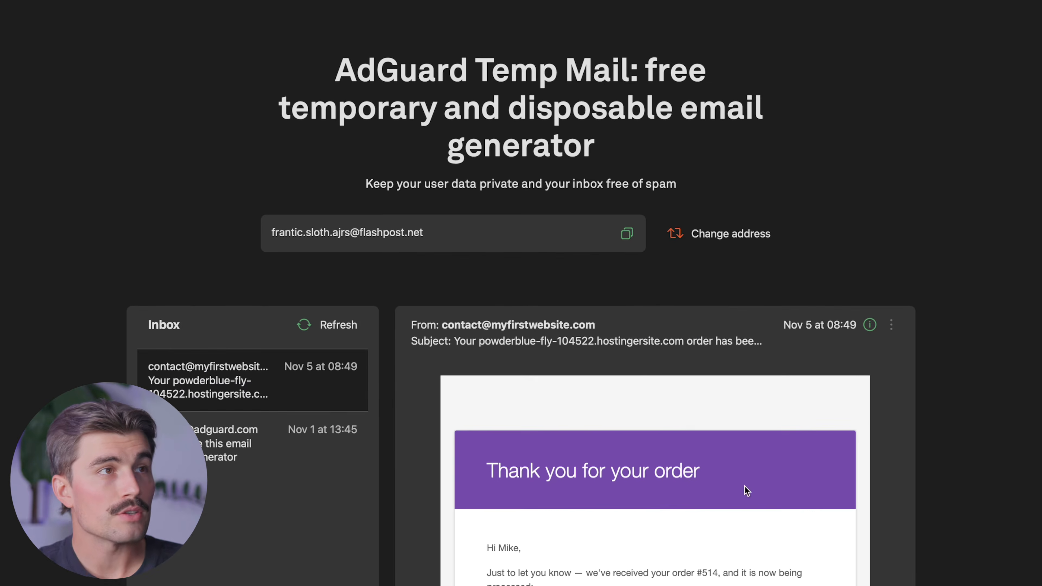
pyautogui.scroll(-3, 791, 530)
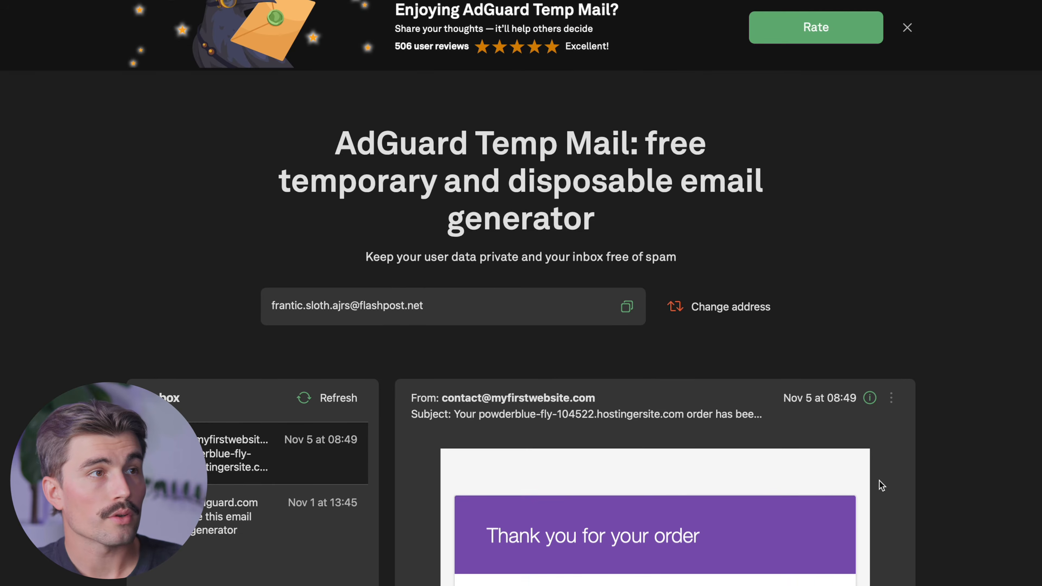
pyautogui.scroll(-5, 772, 540)
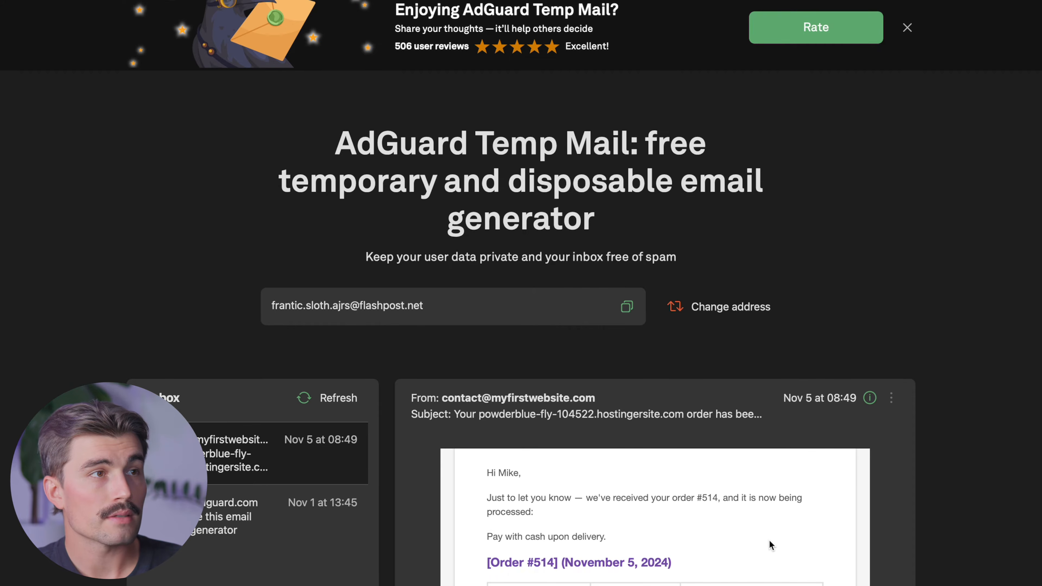
pyautogui.scroll(-6, 769, 540)
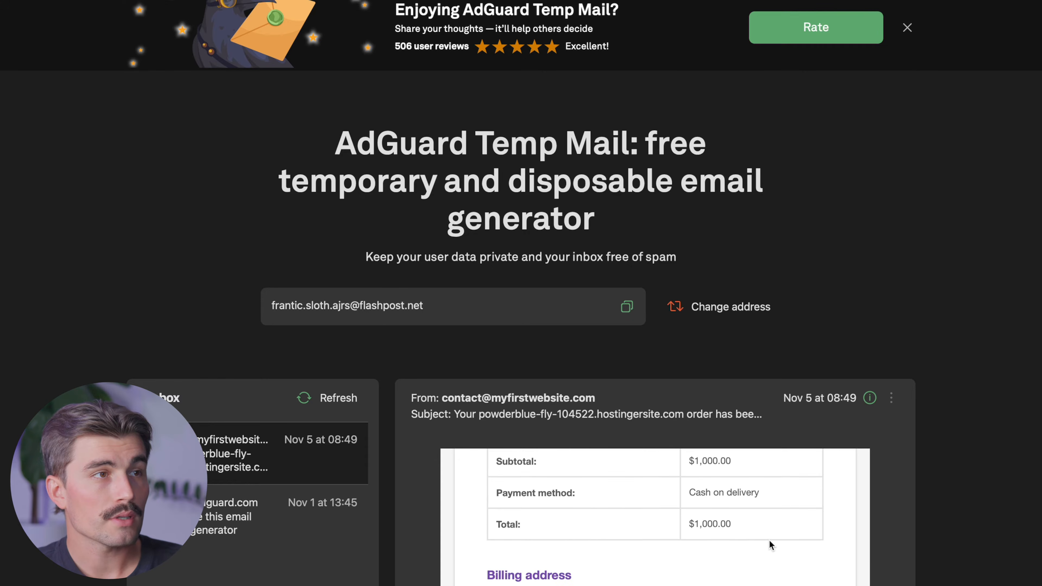
pyautogui.scroll(12, 767, 540)
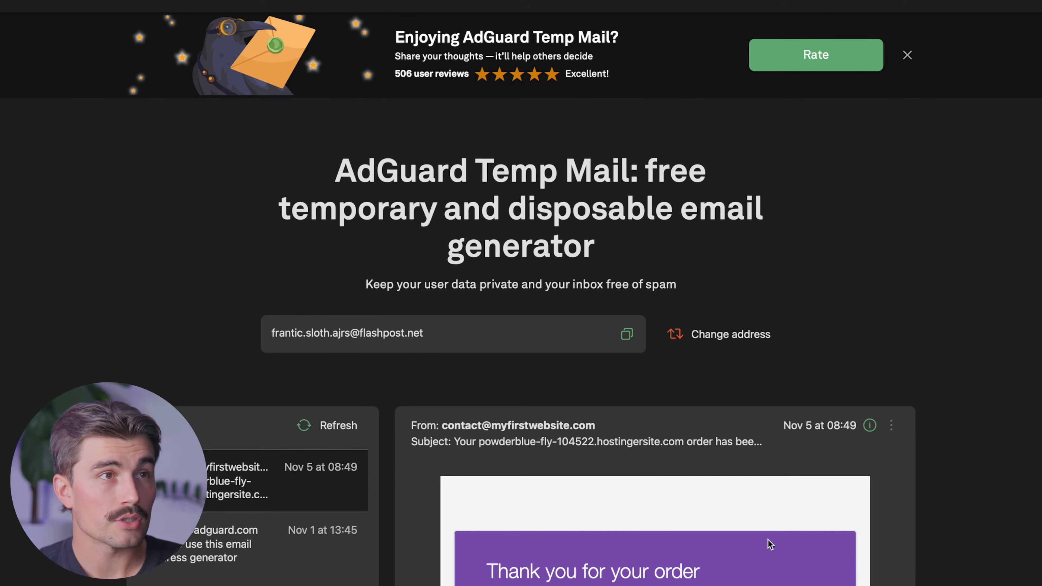
pyautogui.scroll(-4, 966, 549)
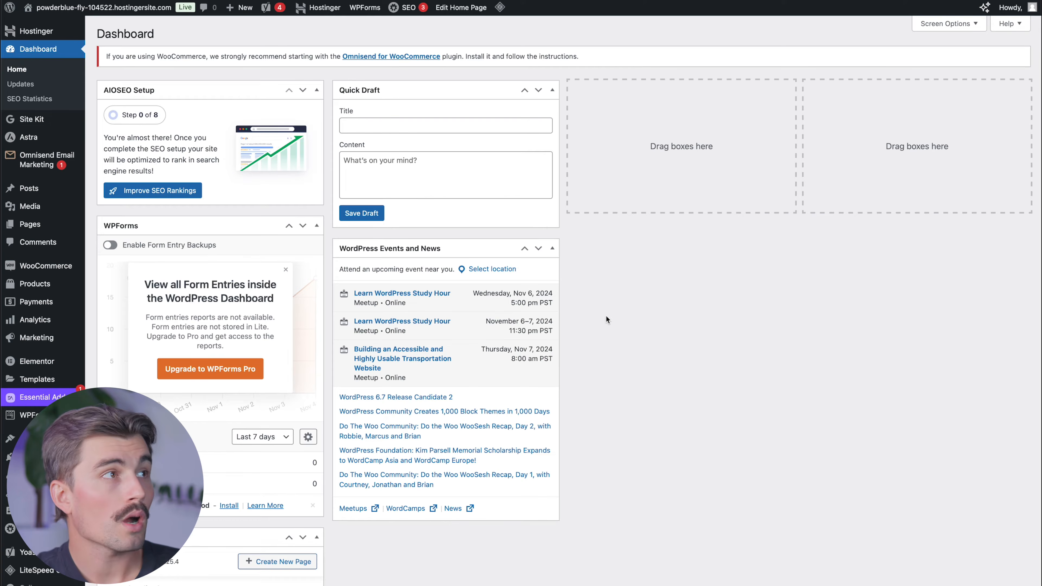
# - Open WooCommerce Settings on the Emails tab listing every order notification
pyautogui.moveTo(39, 269)
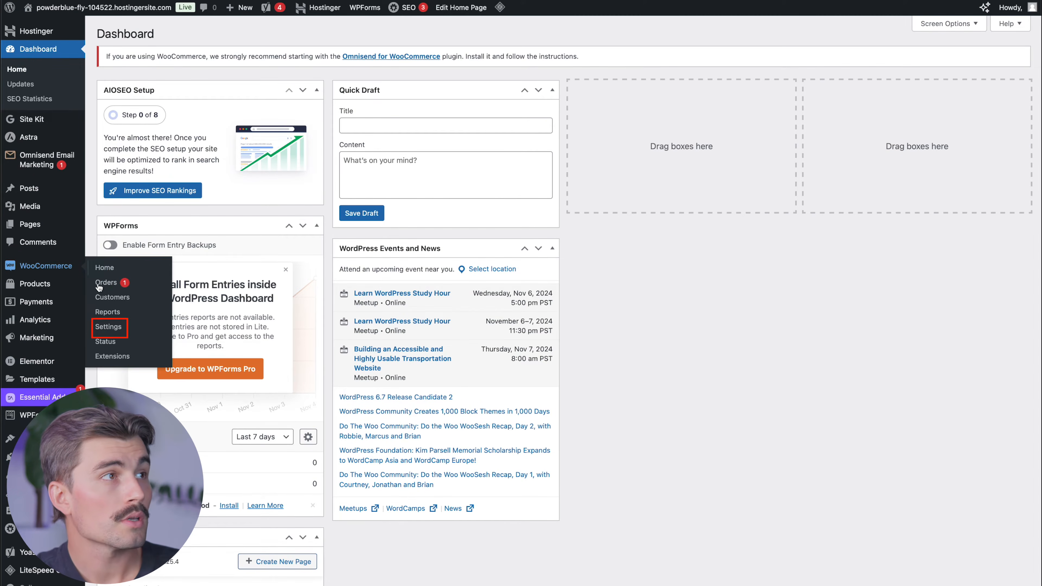
pyautogui.click(108, 327)
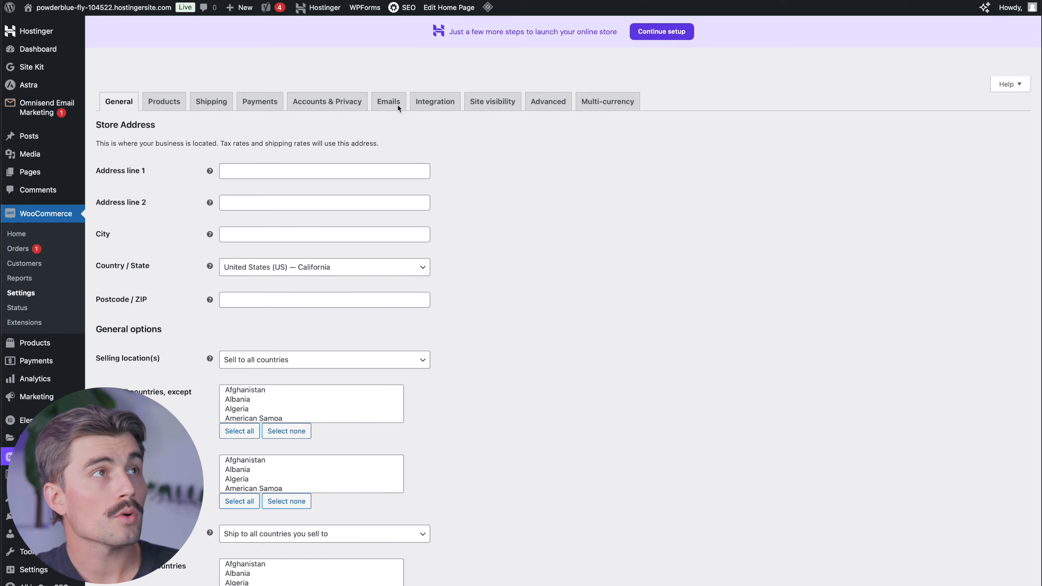
pyautogui.click(390, 108)
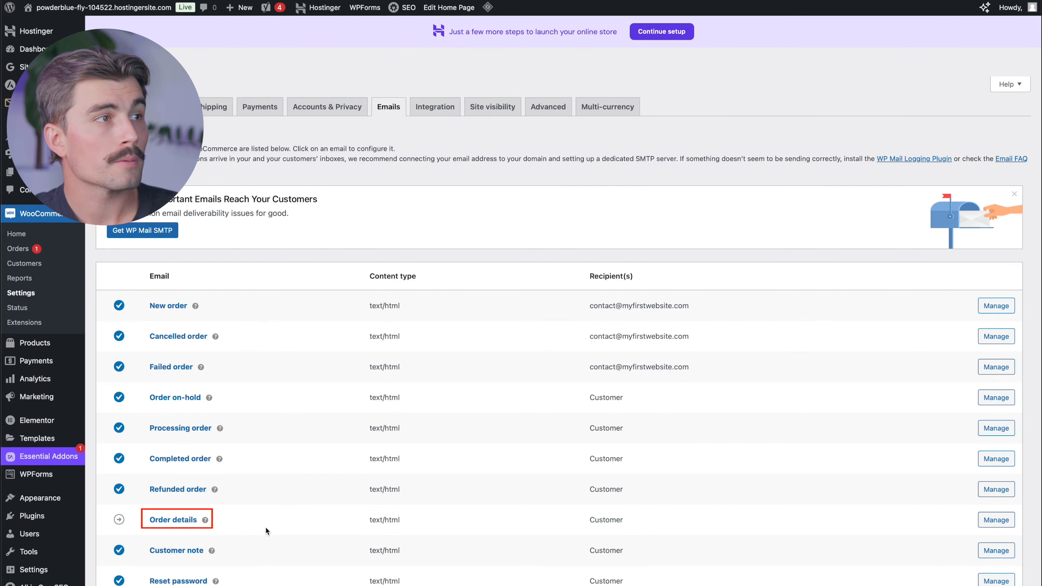
pyautogui.scroll(-3, 267, 531)
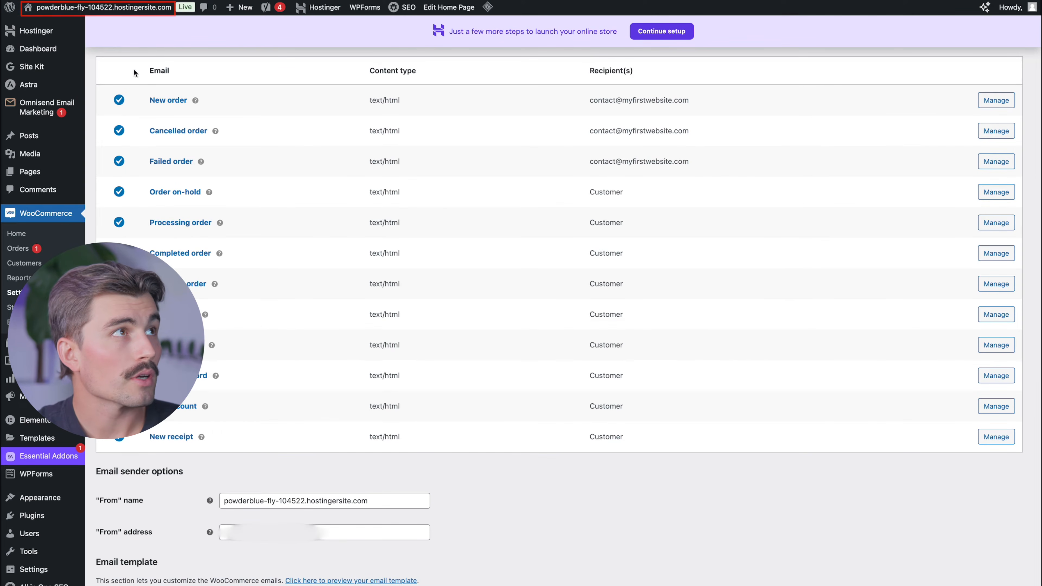
# - Set the email "From" name to Your Store Manager and the store's contact address as sender
pyautogui.moveTo(136, 16)
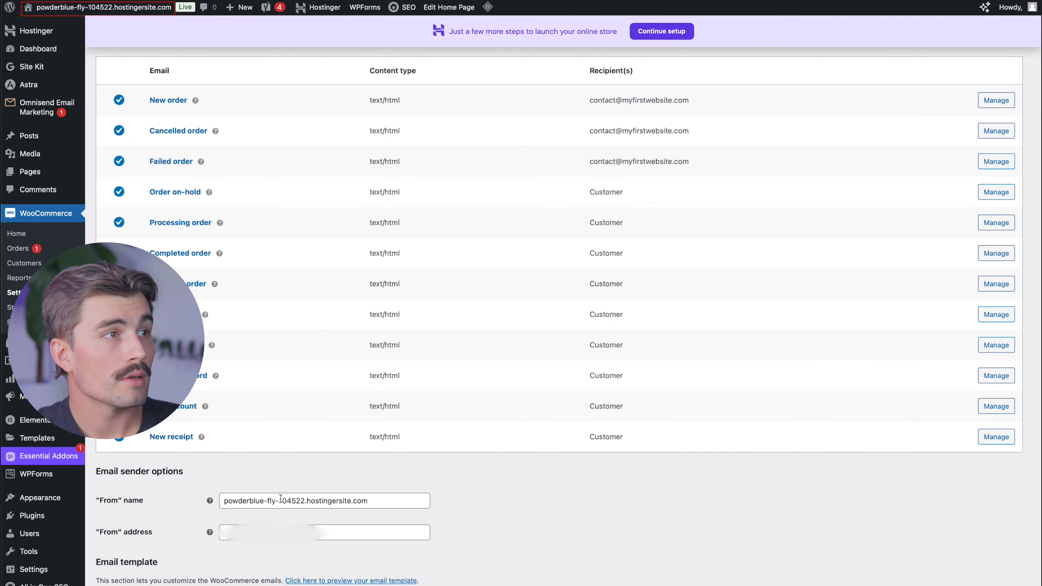
pyautogui.tripleClick(256, 498)
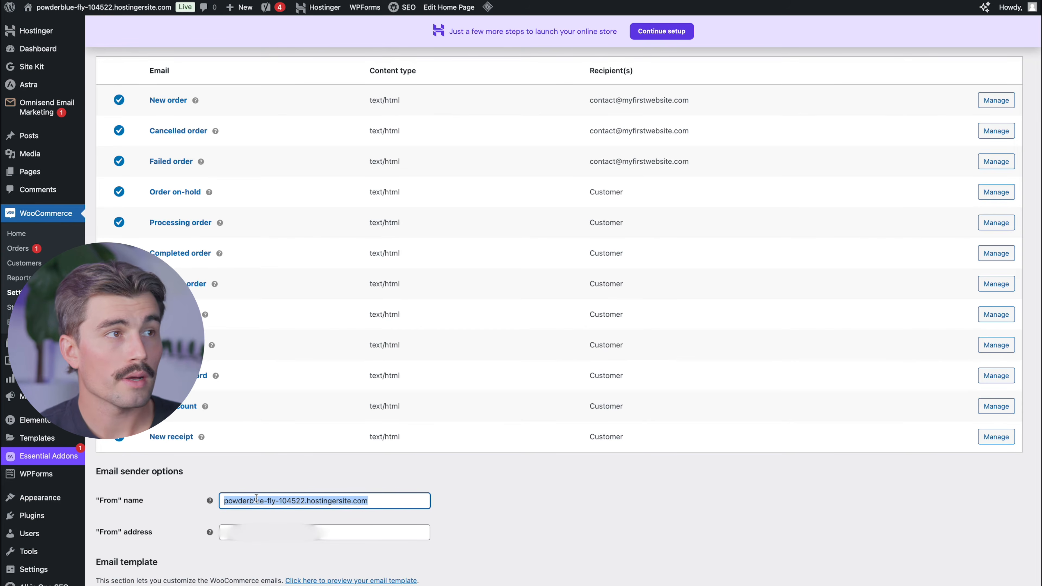
pyautogui.write('Your Store Manager')
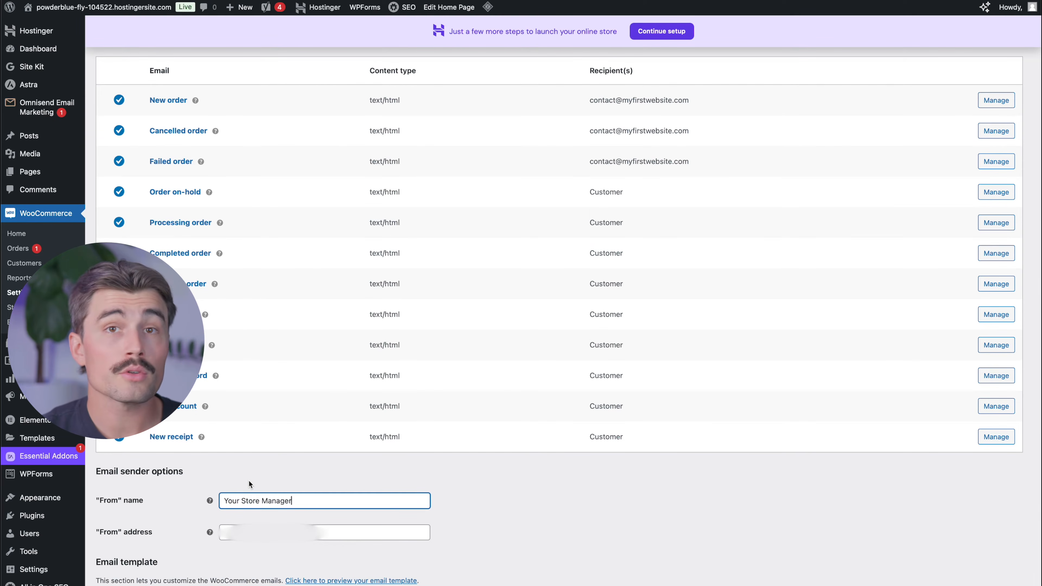
pyautogui.click(369, 530)
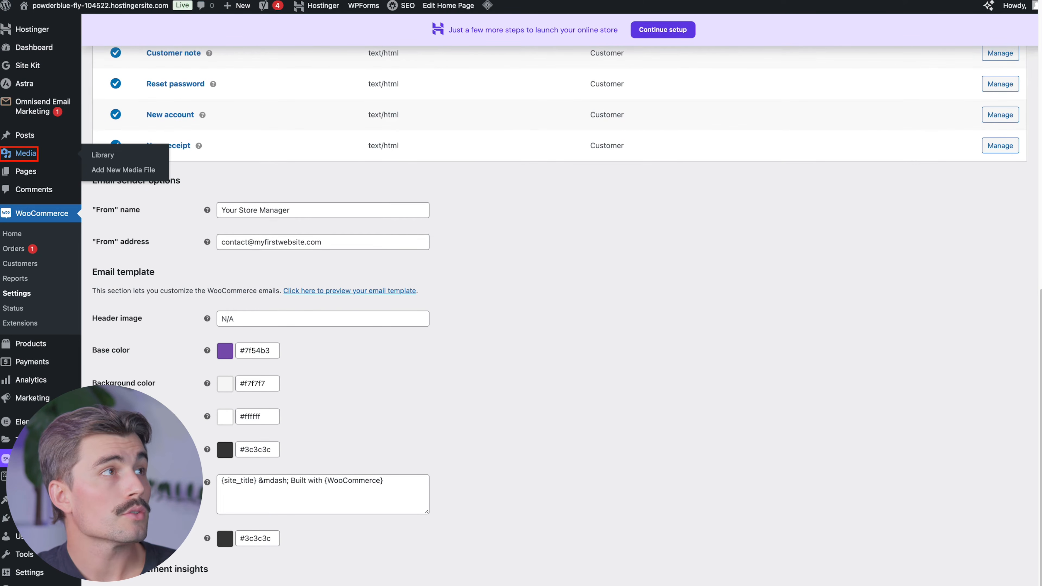
# - Upload the logo image file to the Media Library
pyautogui.click(103, 155)
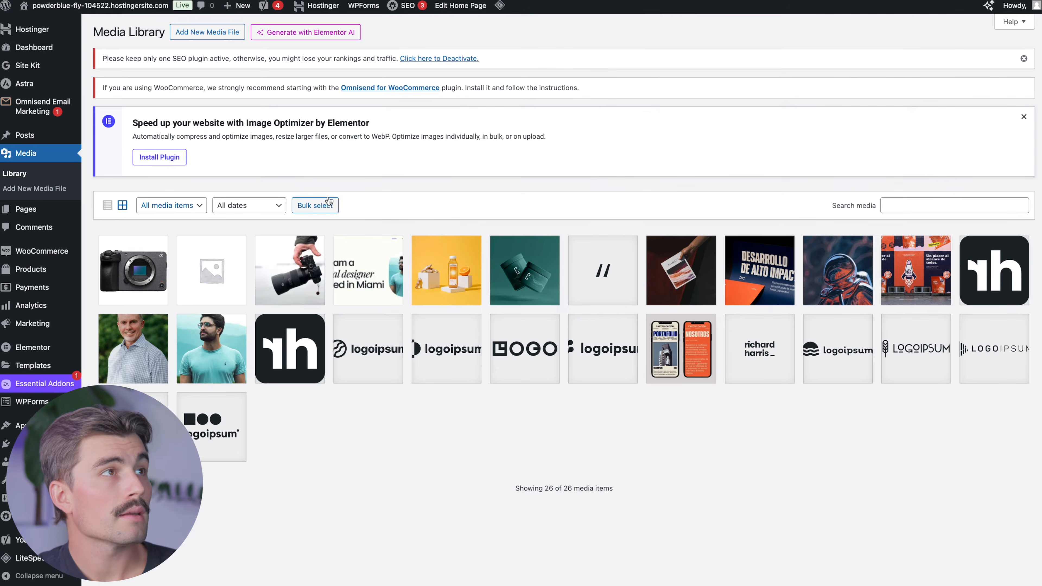
pyautogui.click(225, 37)
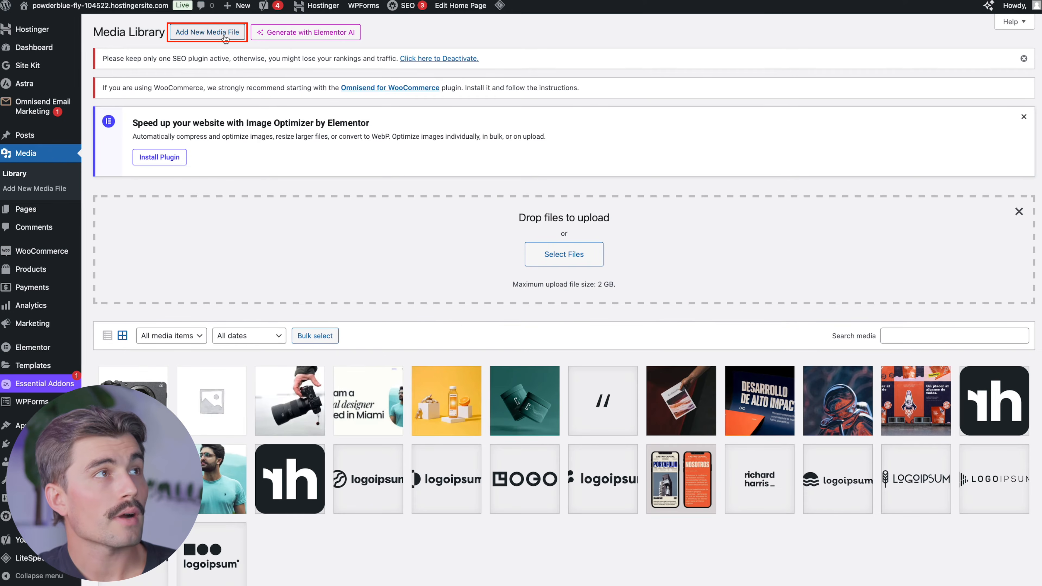
pyautogui.click(564, 254)
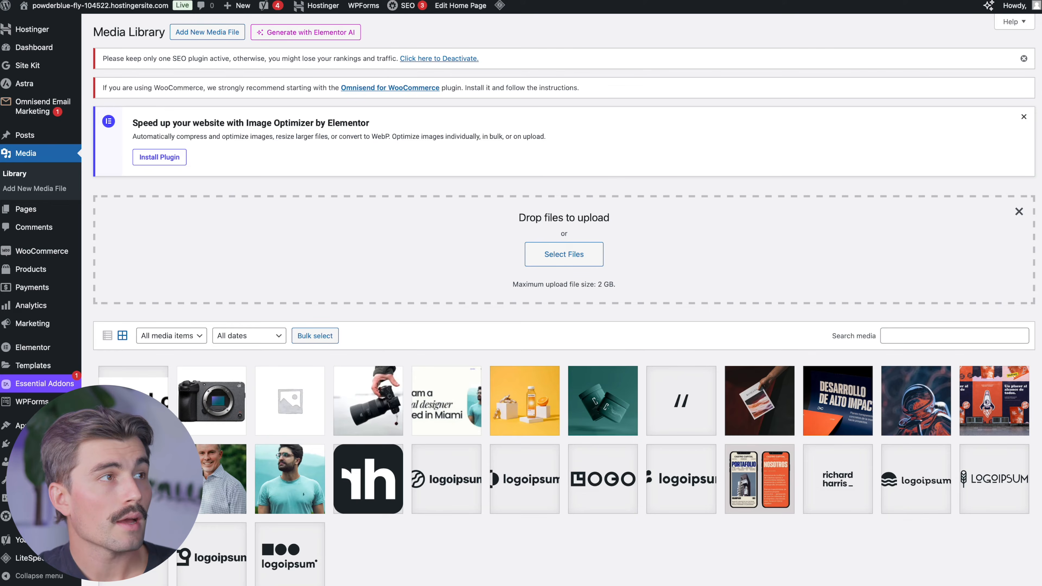
pyautogui.click(134, 401)
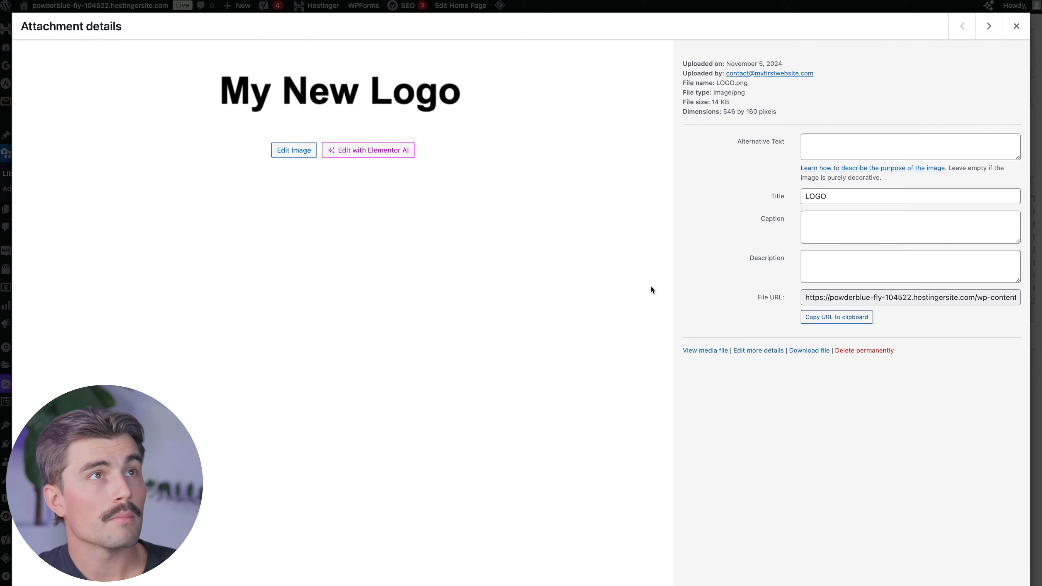
# - Scale the logo to 300 by 88 pixels and copy its file URL
pyautogui.click(294, 150)
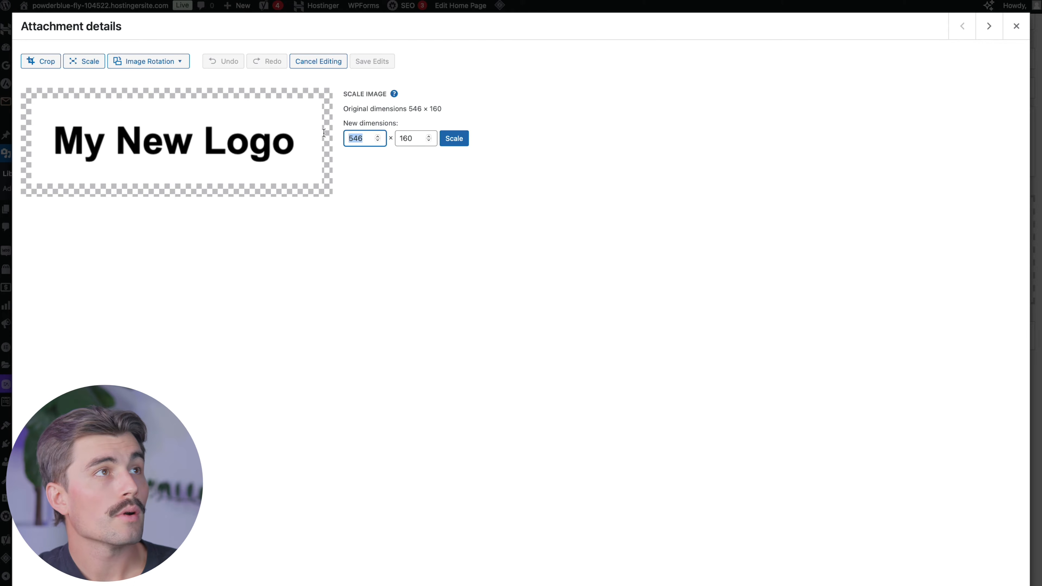
pyautogui.write('300')
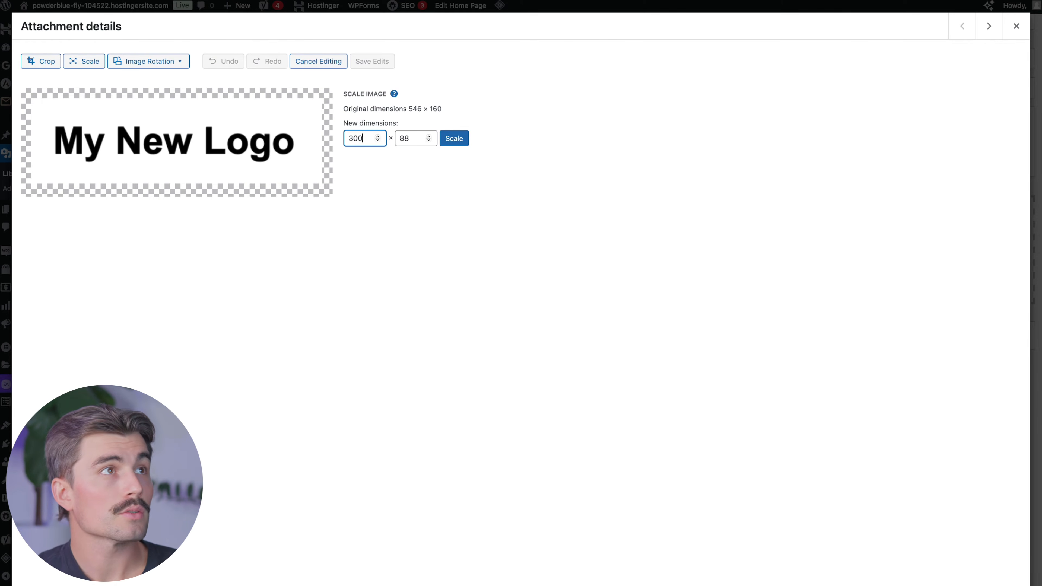
pyautogui.click(453, 137)
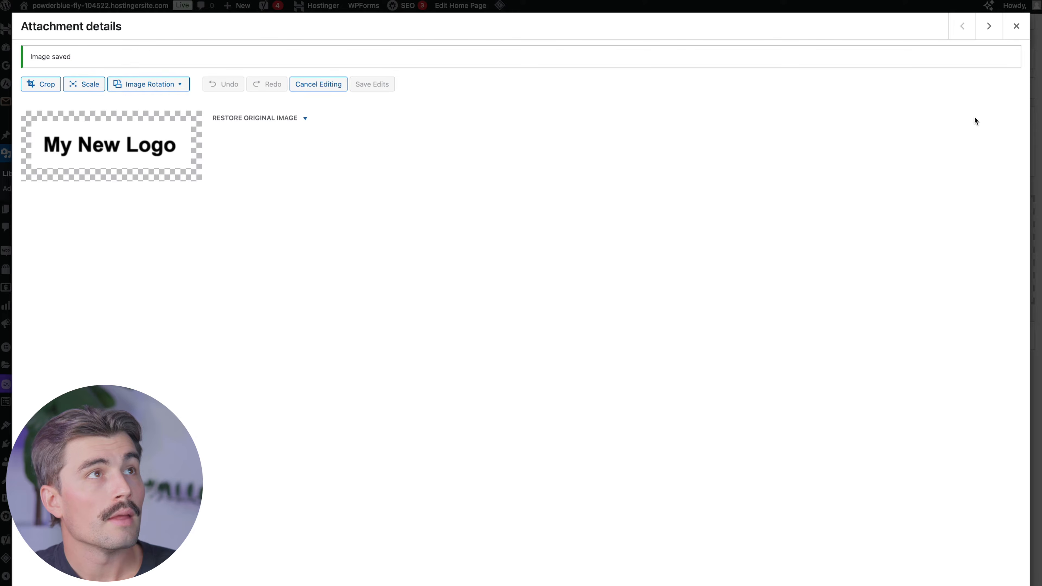
pyautogui.click(1016, 26)
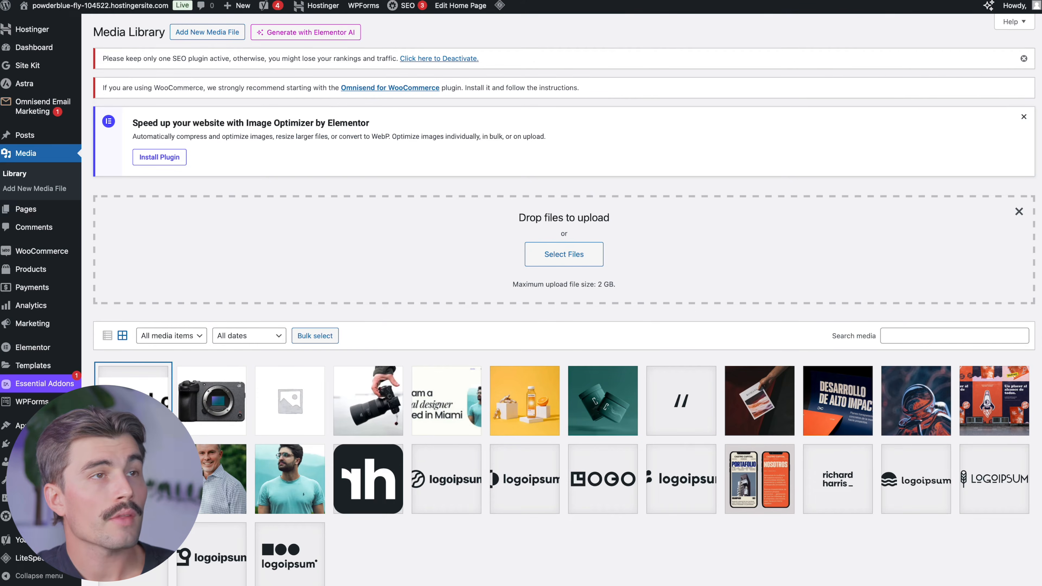
pyautogui.click(133, 401)
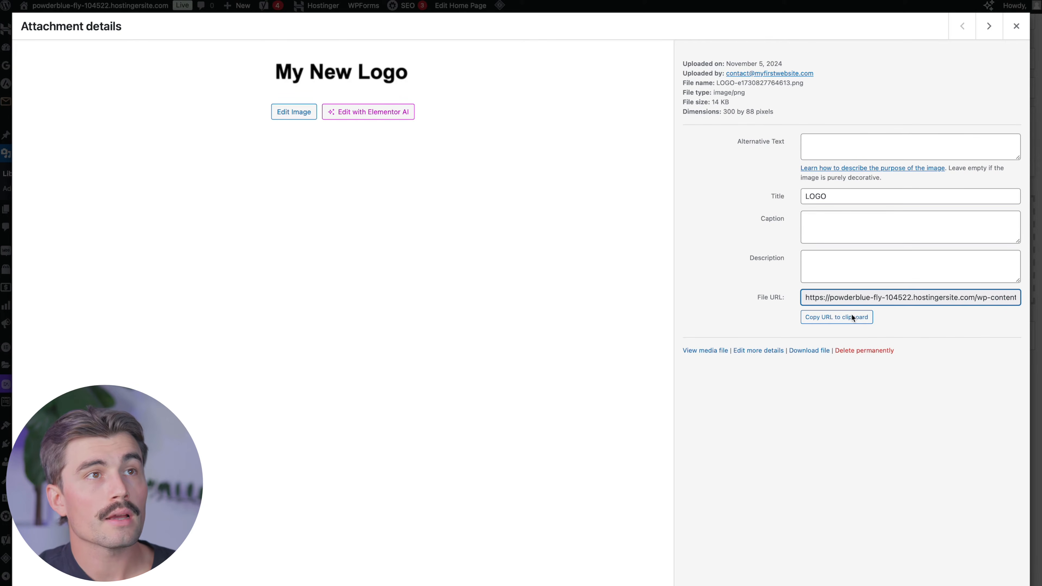
pyautogui.click(846, 319)
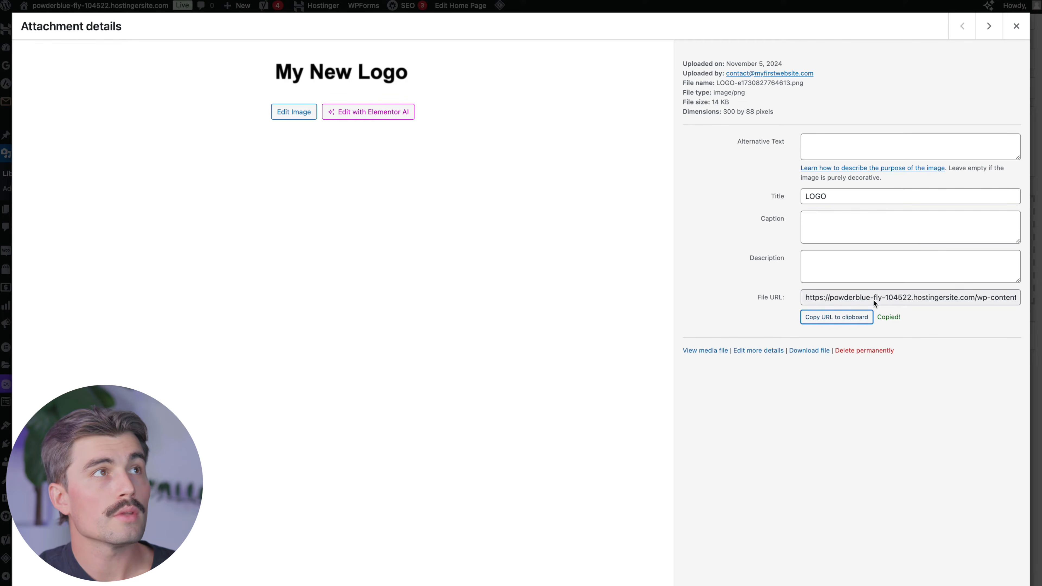
pyautogui.click(1015, 26)
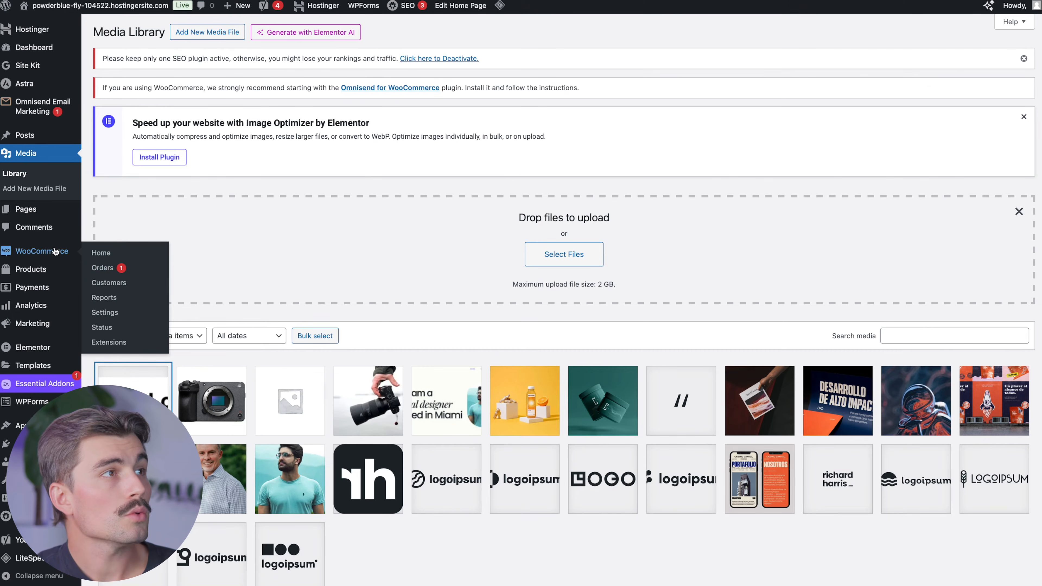
# - Paste the resized logo URL into the email Header image field
pyautogui.click(105, 312)
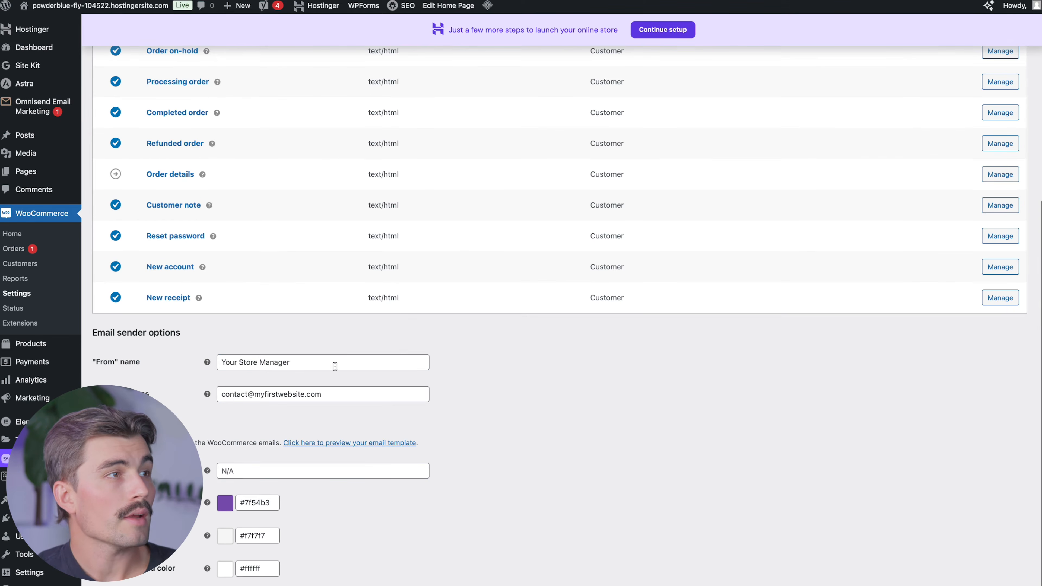
pyautogui.scroll(-1, 335, 367)
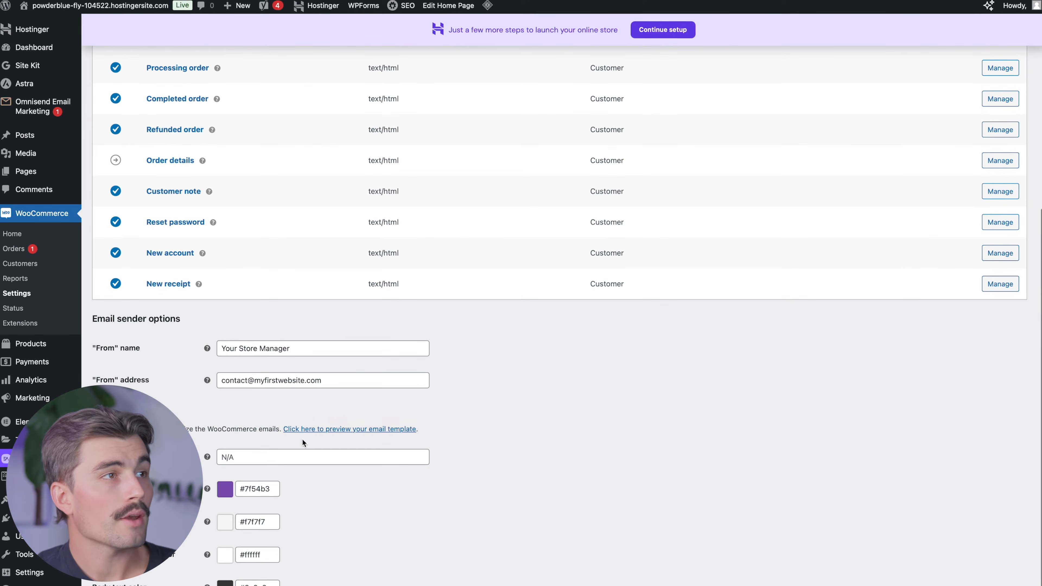
pyautogui.click(272, 458)
pyautogui.hotkey('ctrl', 'v')
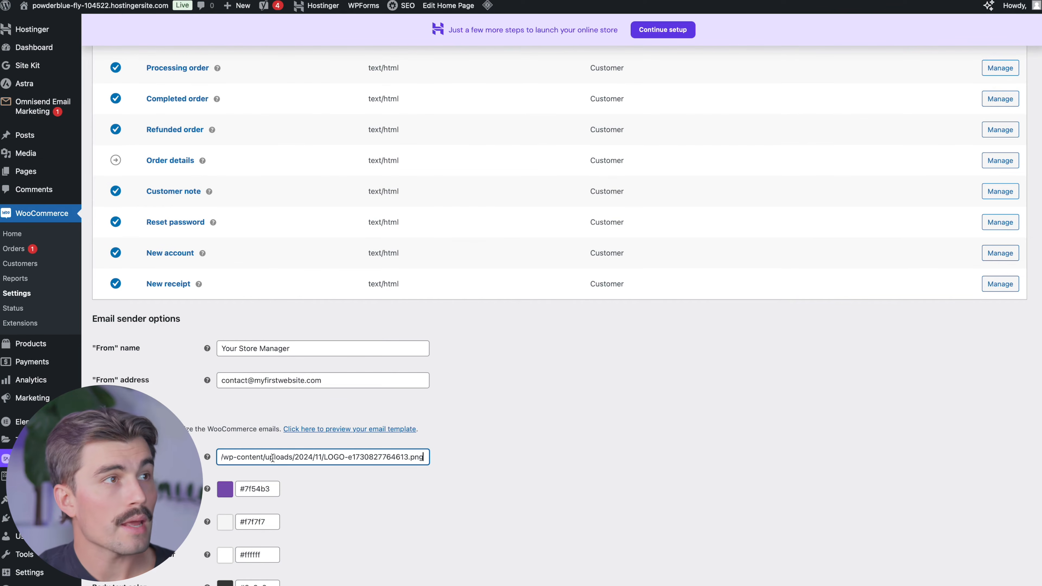
pyautogui.scroll(-4, 614, 454)
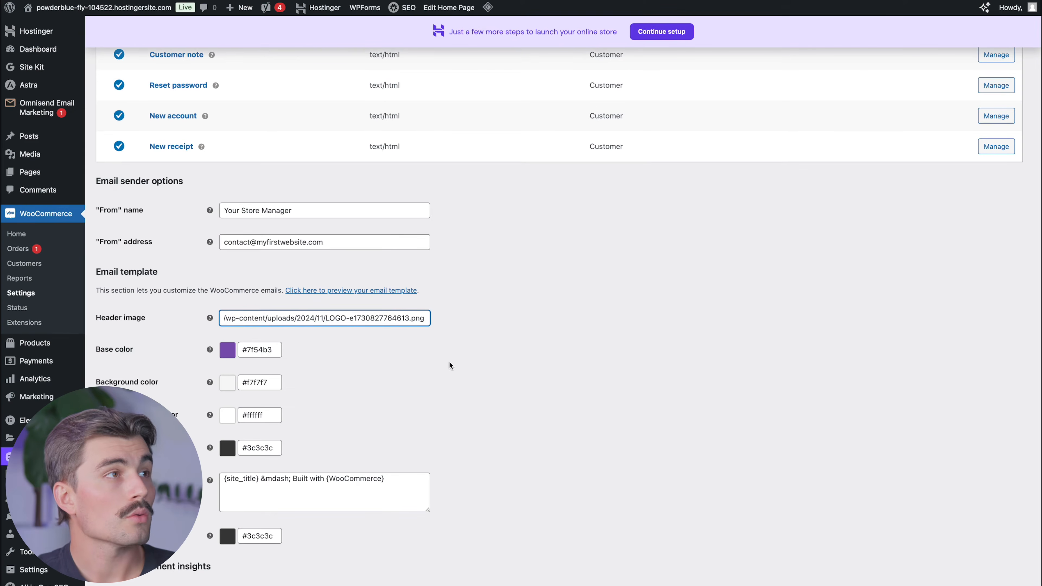
# - Set the email base colour to bright cyan #27f6e4
pyautogui.click(252, 350)
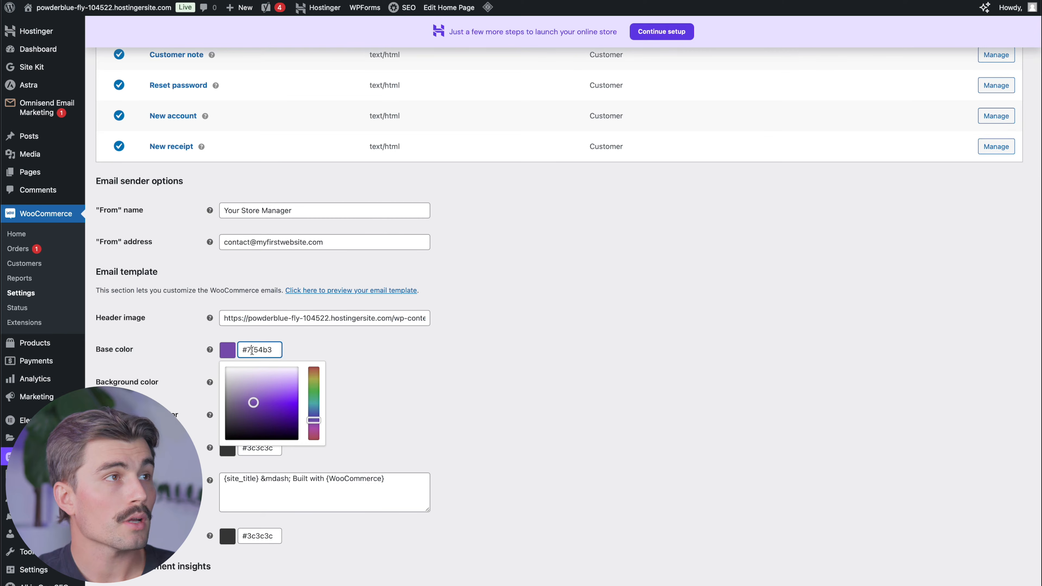
pyautogui.moveTo(314, 421); pyautogui.dragTo(312, 404)
pyautogui.click(293, 400)
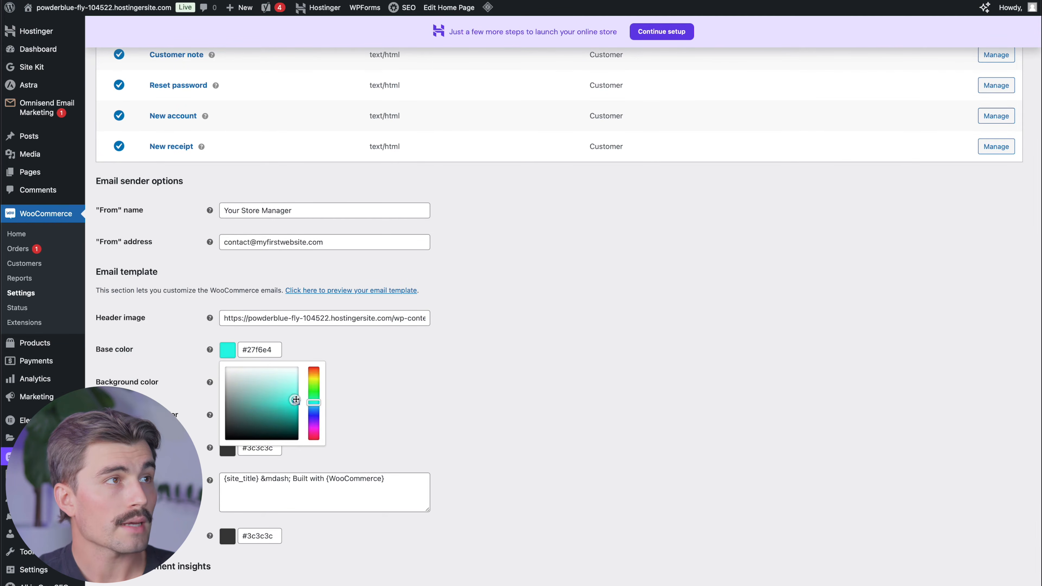
# - Replace the email footer text with THANK YOU FOR YOUR PURCHASE and view the payment settings
pyautogui.click(330, 495)
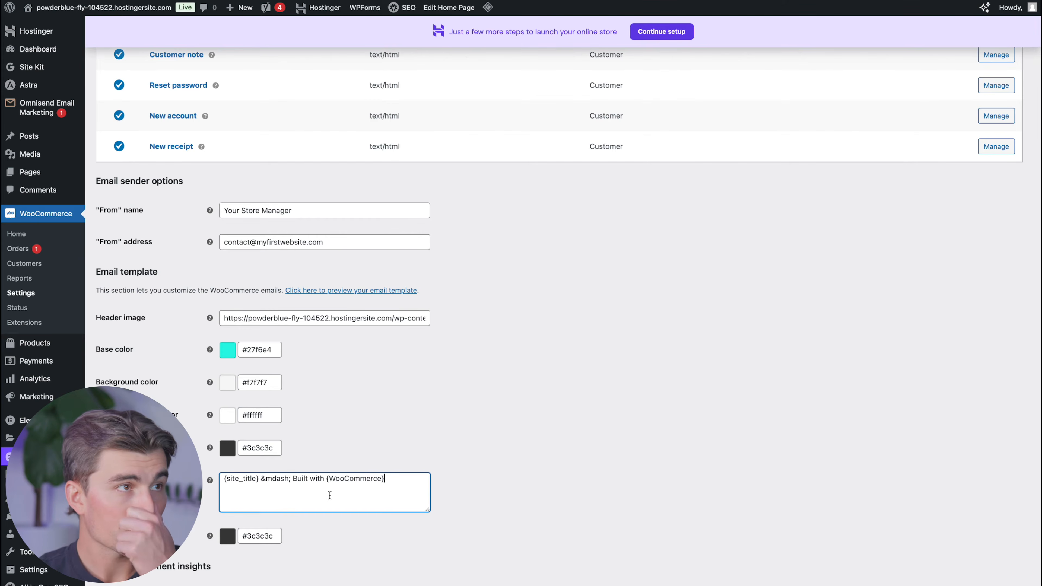
pyautogui.press('super+a')
pyautogui.write('THAN')
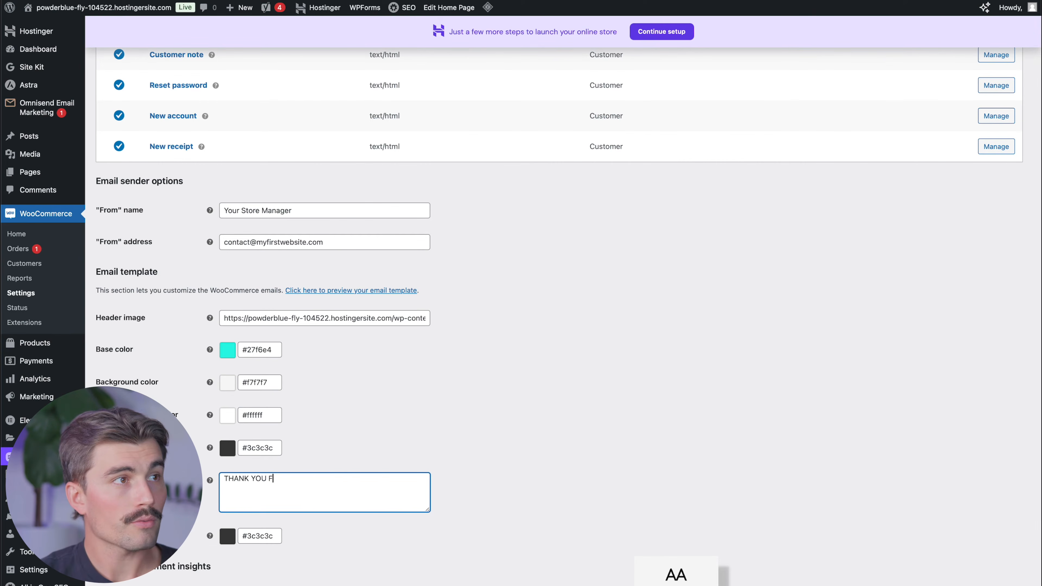
pyautogui.write('K YOU FOR YOUR PURCHASE')
pyautogui.scroll(-3, 507, 359)
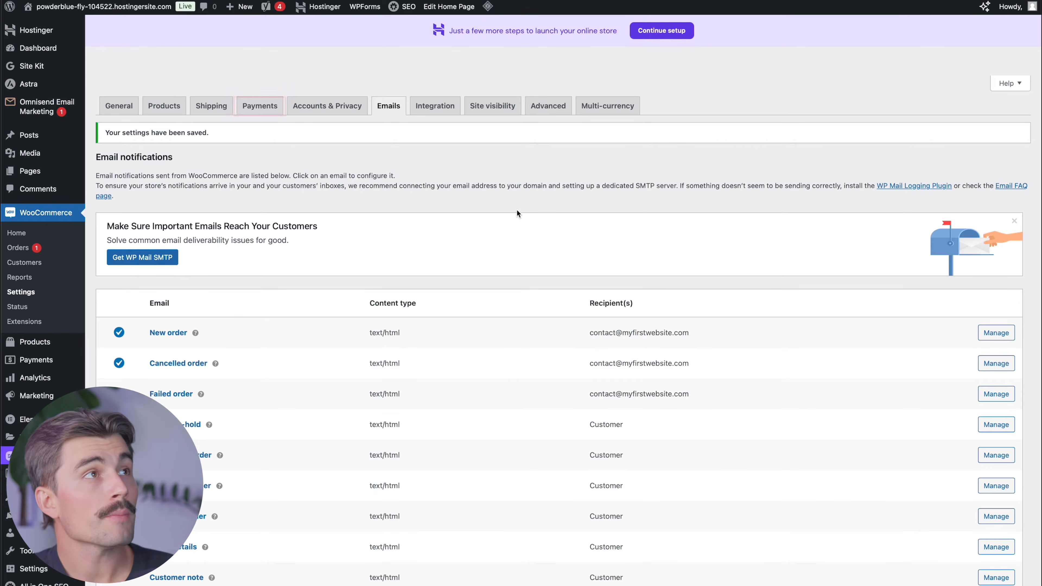
pyautogui.click(256, 104)
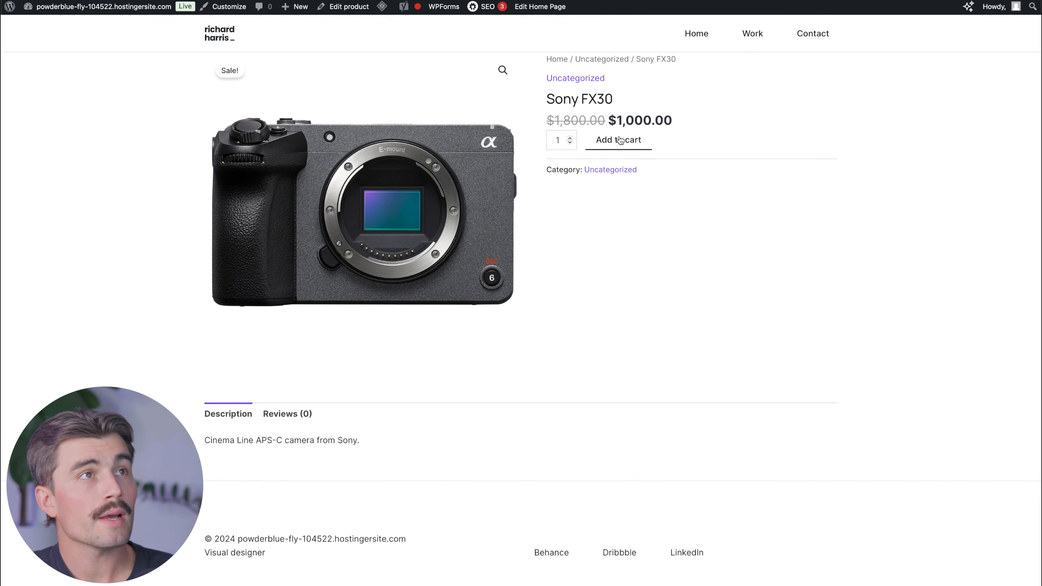
# - Order the $1,000.00 Sony FX30 through cart and checkout with cash on delivery
pyautogui.click(620, 140)
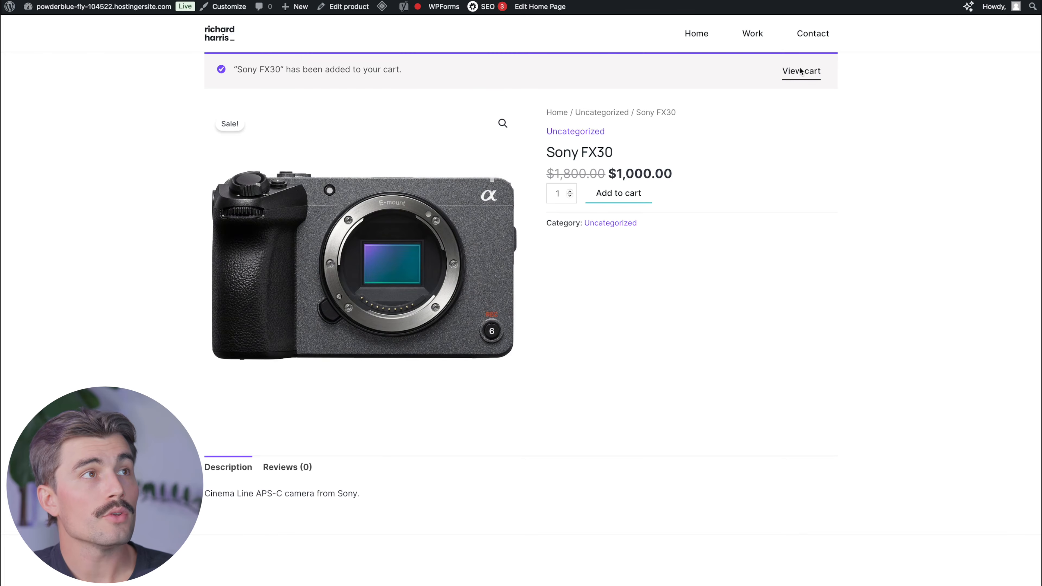
pyautogui.click(800, 71)
pyautogui.click(669, 323)
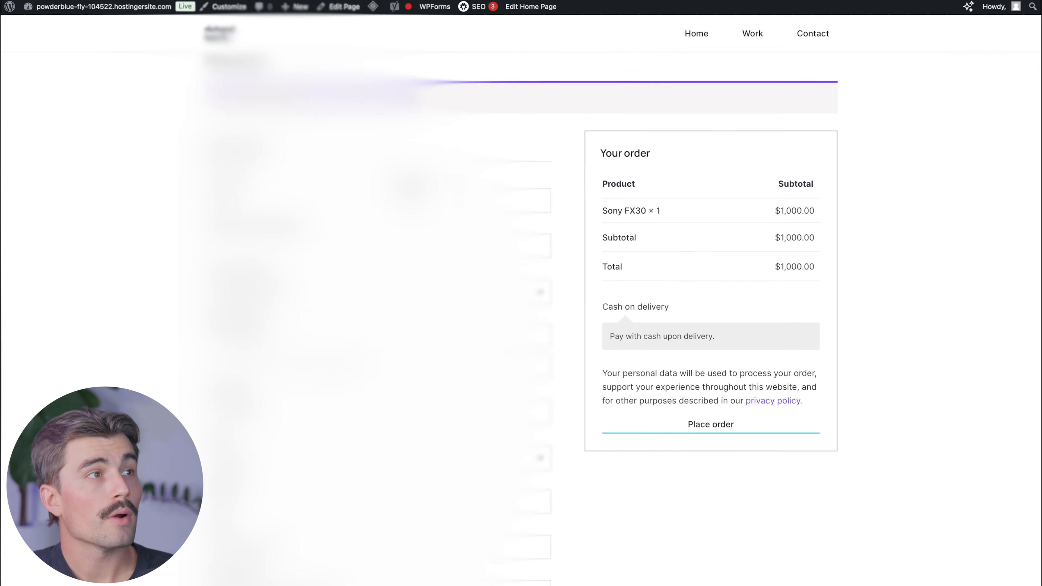
pyautogui.scroll(-2, 533, 316)
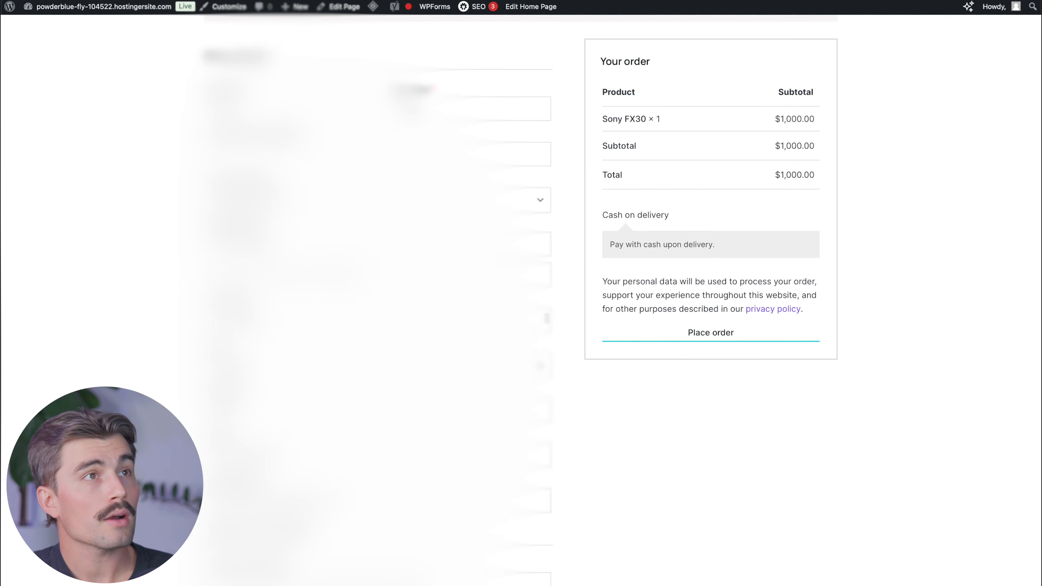
pyautogui.scroll(2, 664, 406)
pyautogui.click(689, 424)
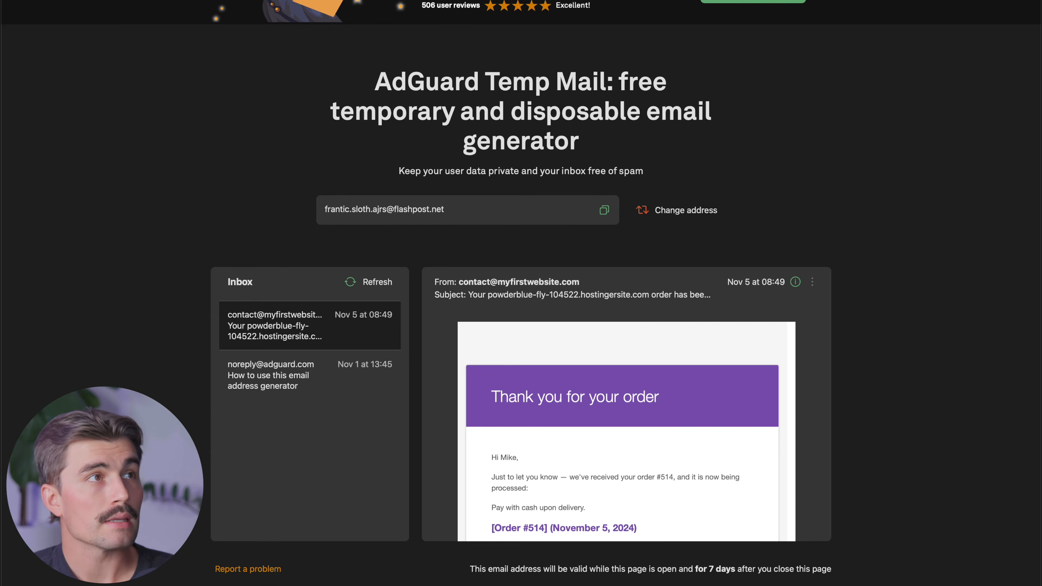
# - Open the newest 09:33 order email and highlight its THANK YOU FOR YOUR PURCHASE footer
pyautogui.scroll(-10, 652, 424)
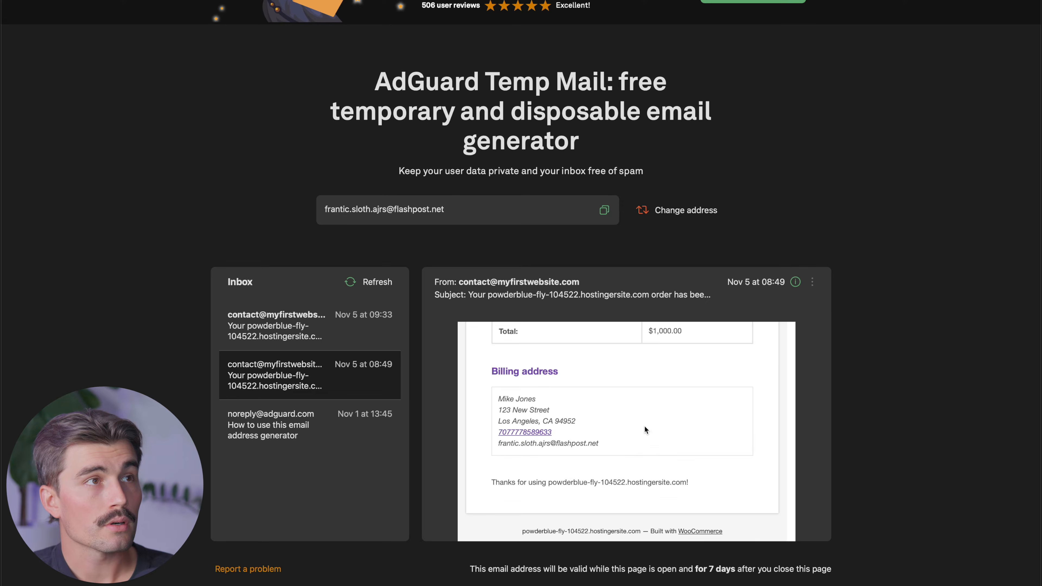
pyautogui.scroll(12, 643, 422)
pyautogui.click(307, 393)
pyautogui.scroll(1, 634, 436)
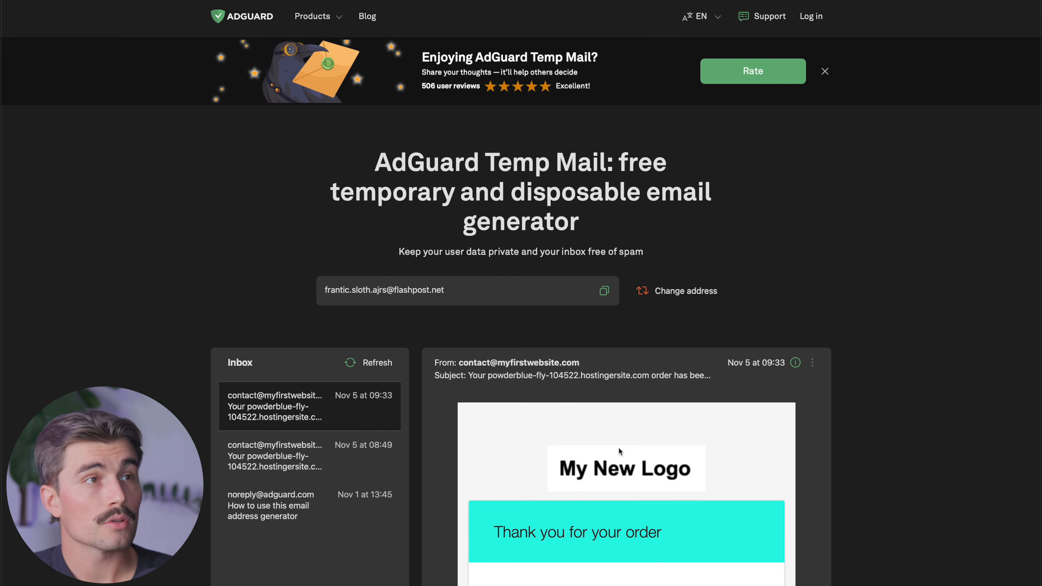
pyautogui.scroll(-2, 618, 447)
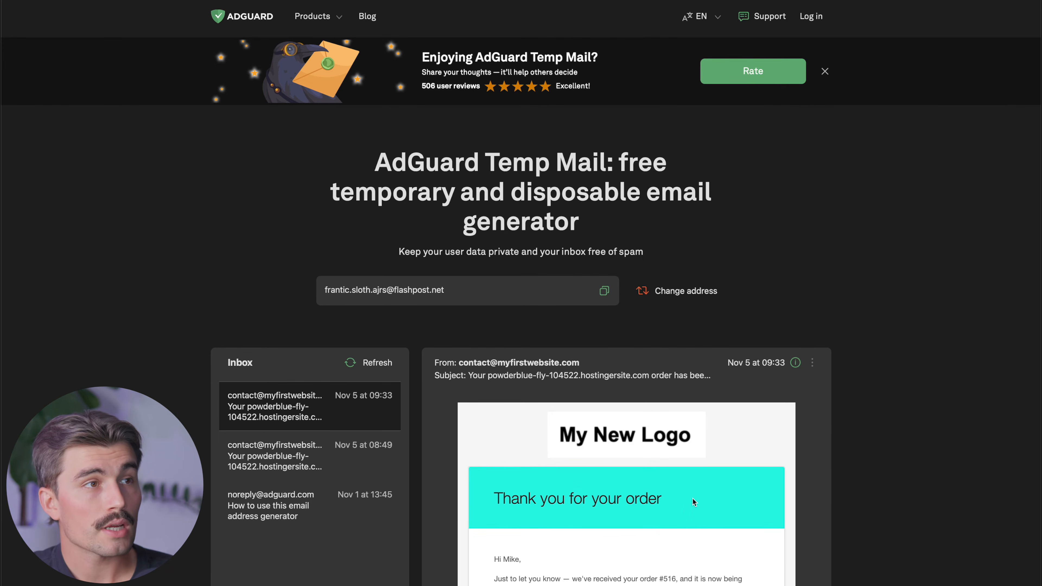
pyautogui.scroll(-10, 693, 498)
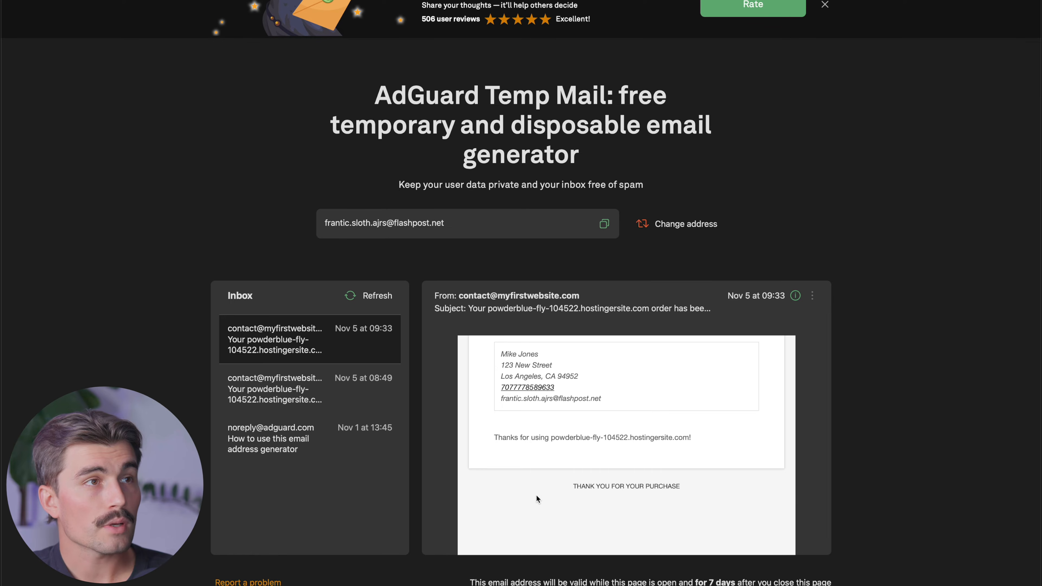
pyautogui.moveTo(572, 487); pyautogui.dragTo(685, 484)
pyautogui.click(664, 498)
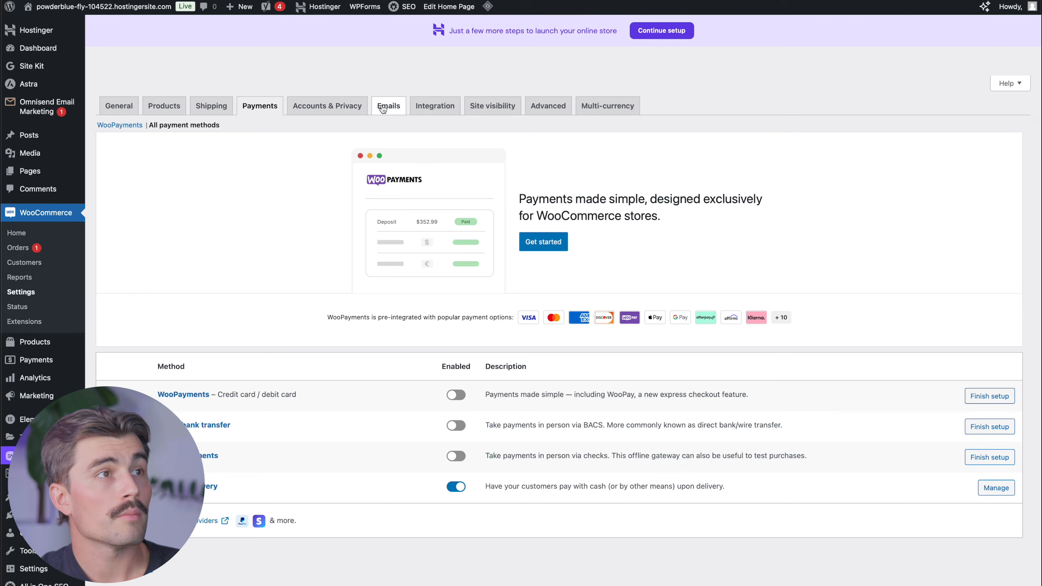
# - Open the Processing order email's settings from the Emails notification list
pyautogui.click(383, 108)
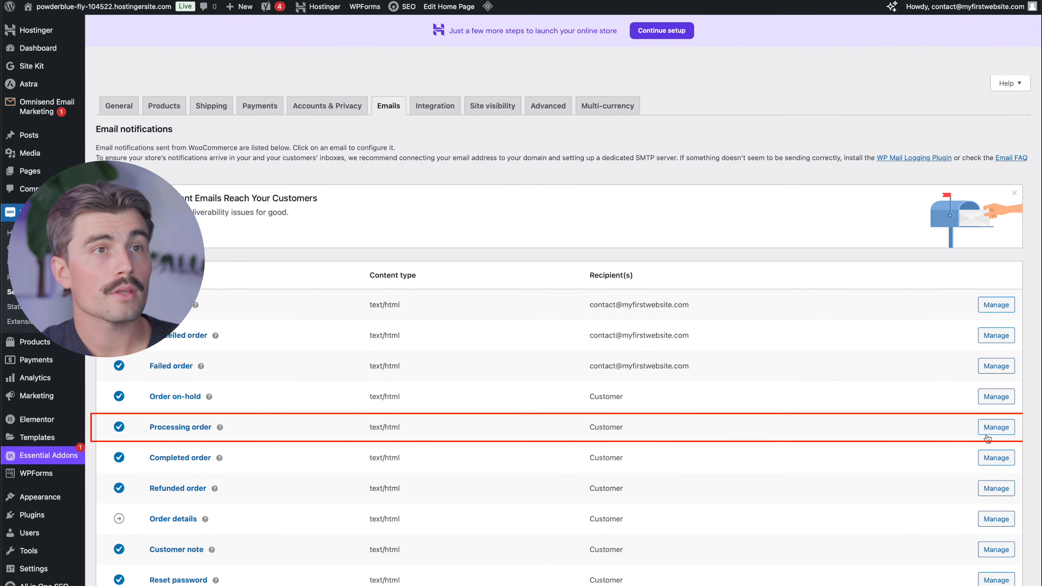
pyautogui.click(996, 428)
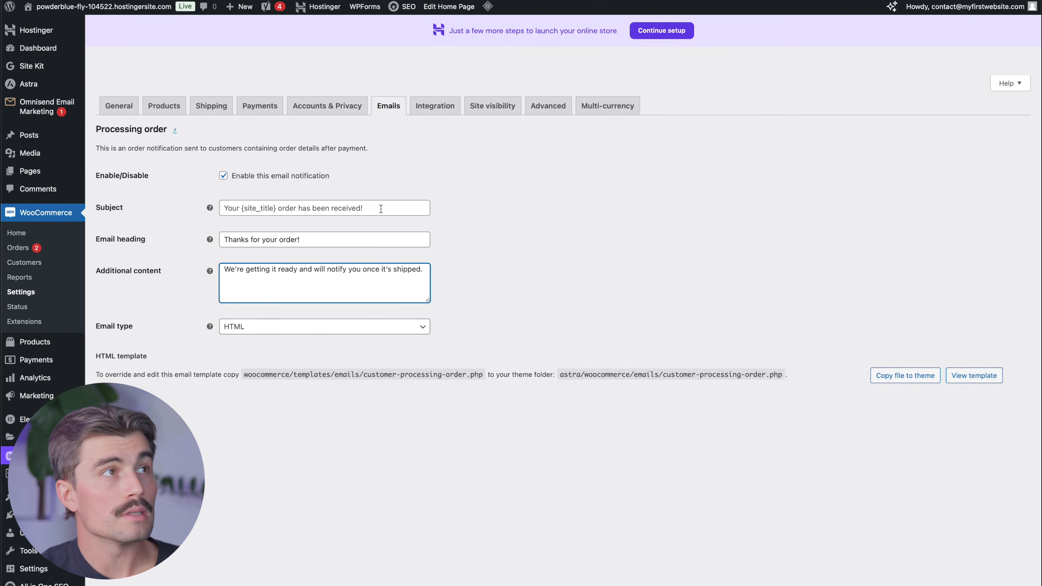
pyautogui.click(381, 208)
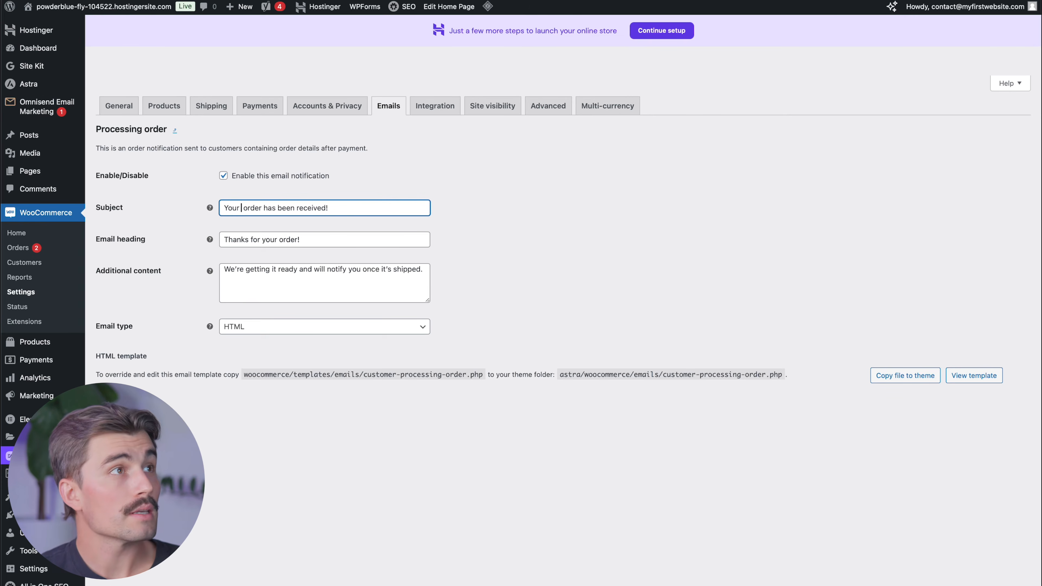
# - Delete {site_title} so the subject reads 'Your order has been received!' and save
pyautogui.press('BackSpace')
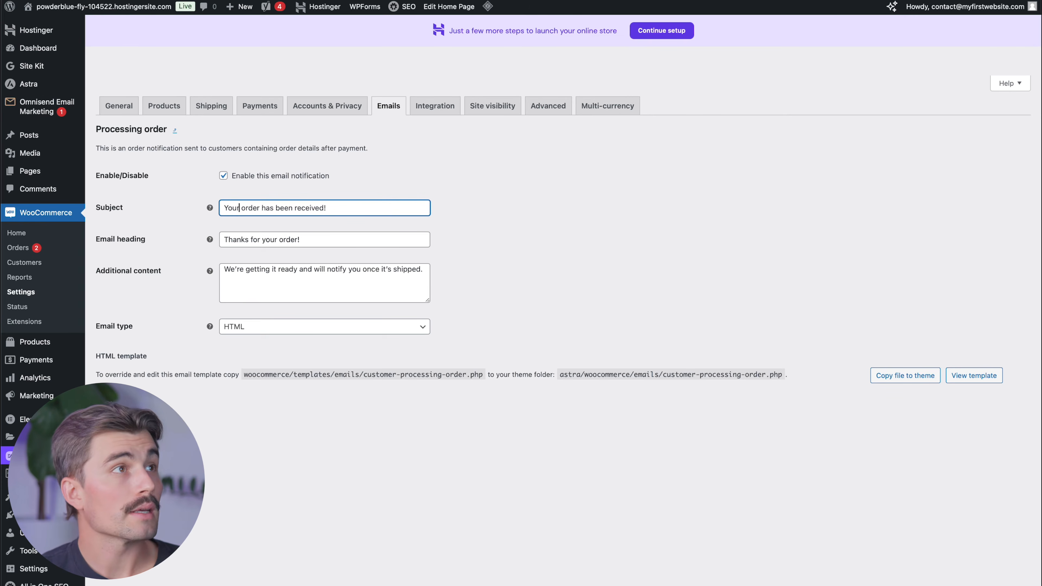
pyautogui.press('Return')
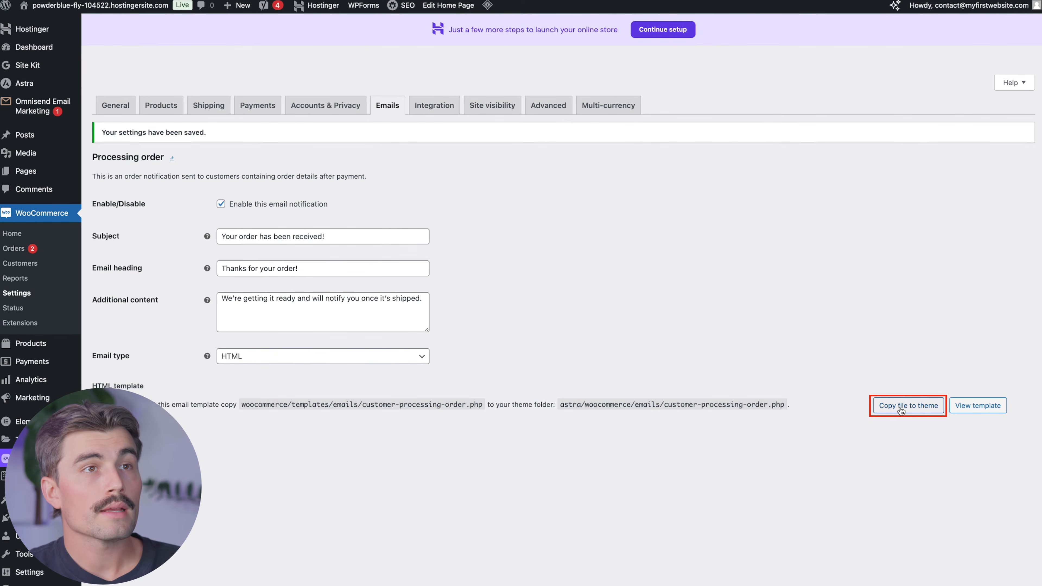
# - Copy the processing-order template to the theme and open woocommerce/emails/customer-processing-order.php in the Theme File Editor
pyautogui.click(900, 407)
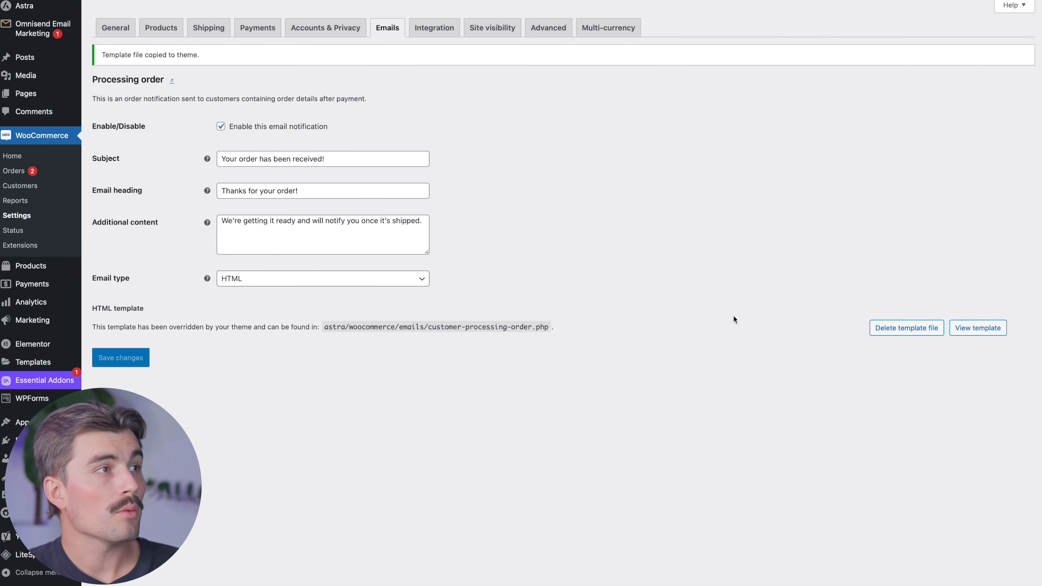
pyautogui.moveTo(40, 419)
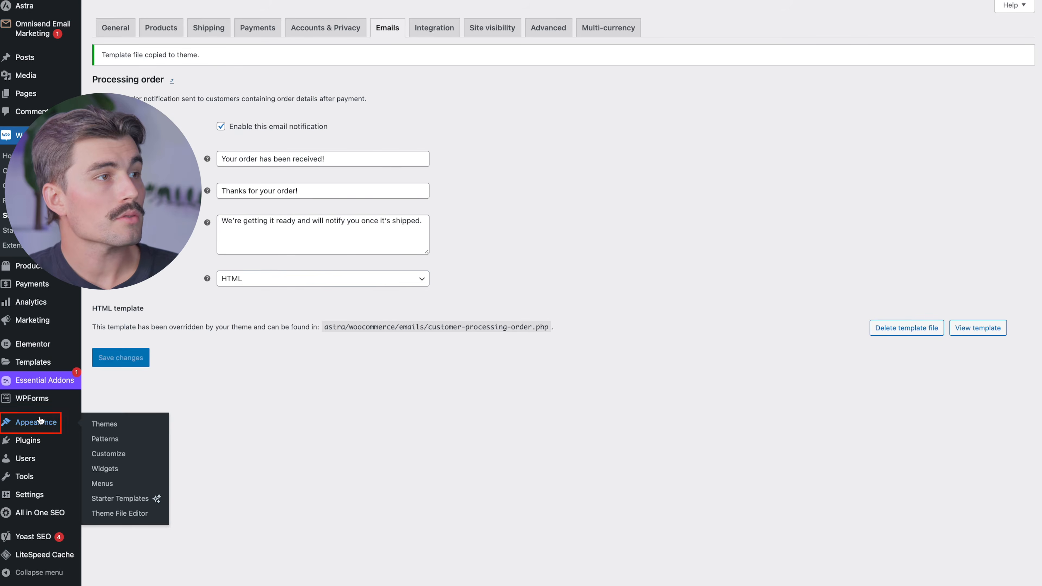
pyautogui.click(138, 515)
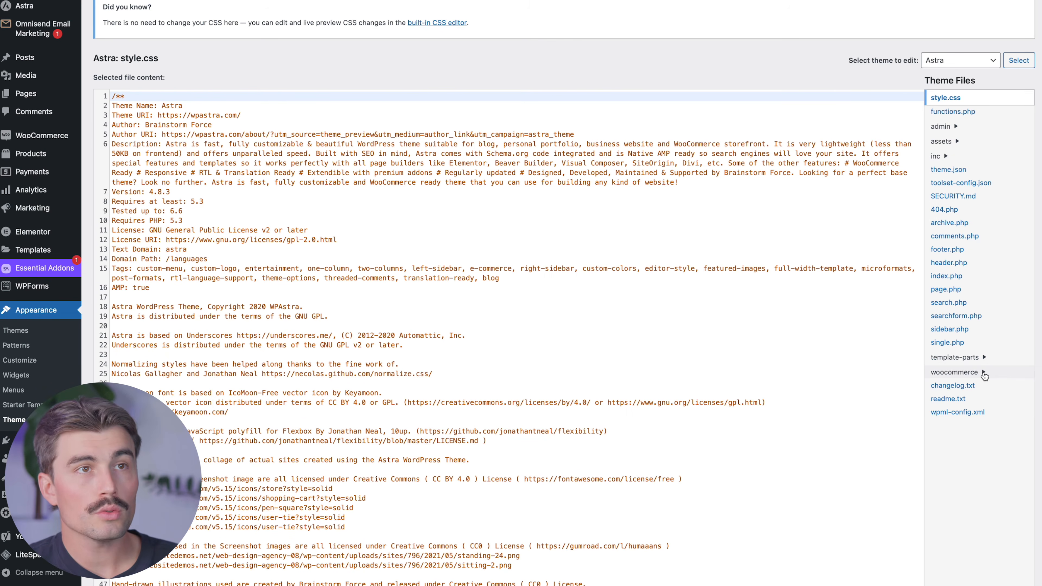
pyautogui.click(984, 374)
pyautogui.click(963, 387)
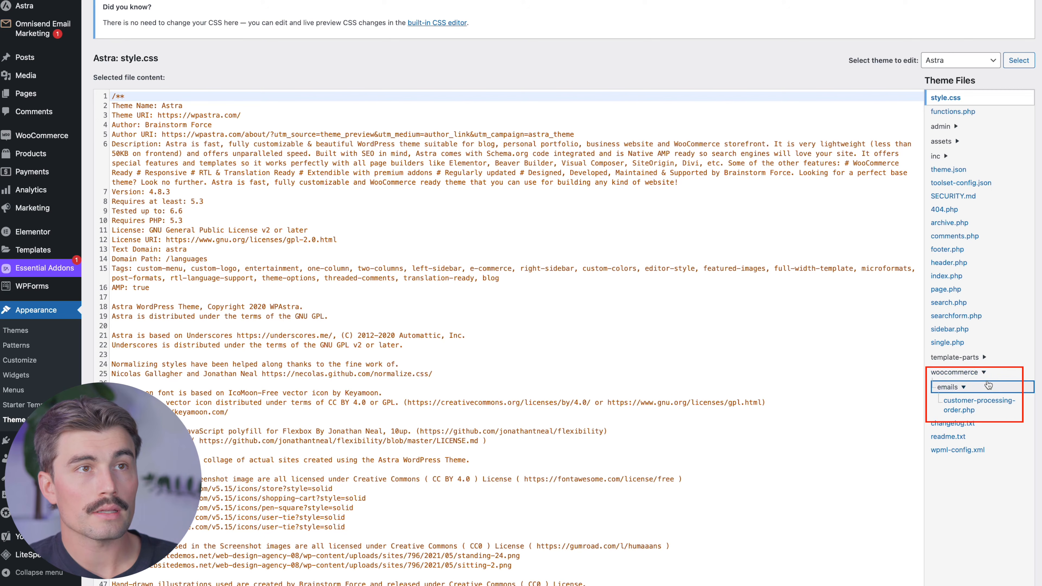
pyautogui.click(962, 403)
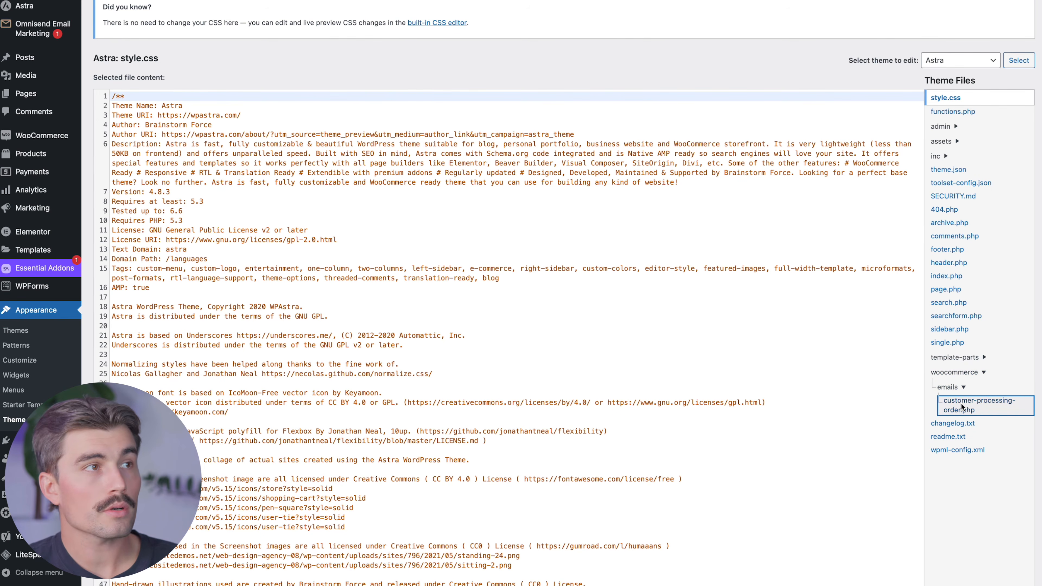
# - Rewrite line 30 to begin 'Thank you for your order. Your order 3 is' and save the file
pyautogui.click(237, 352)
pyautogui.write('Thank you for your order. Your order 3 is')
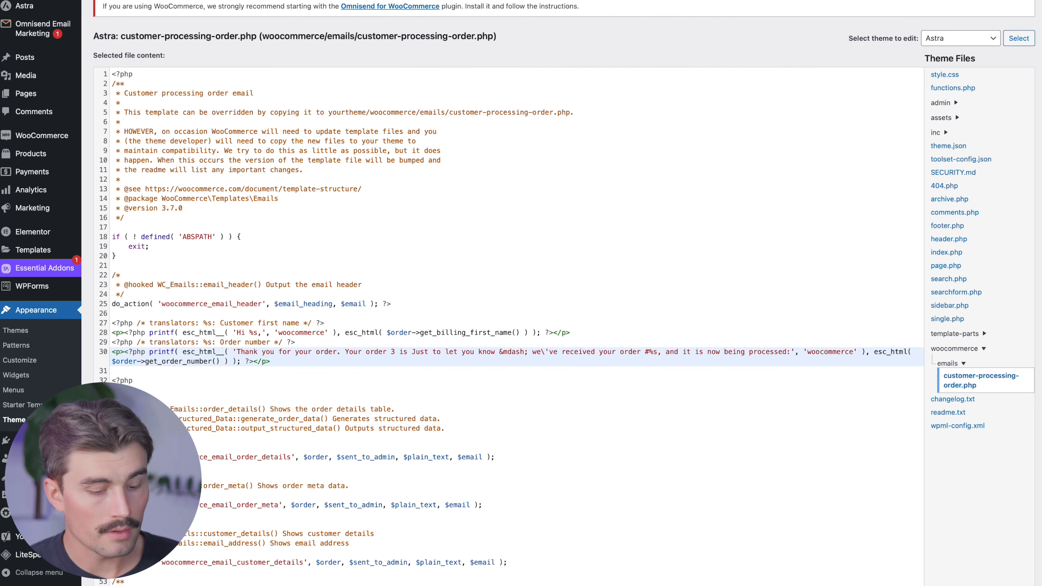
pyautogui.moveTo(428, 351); pyautogui.dragTo(641, 351)
pyautogui.press('BackSpace')
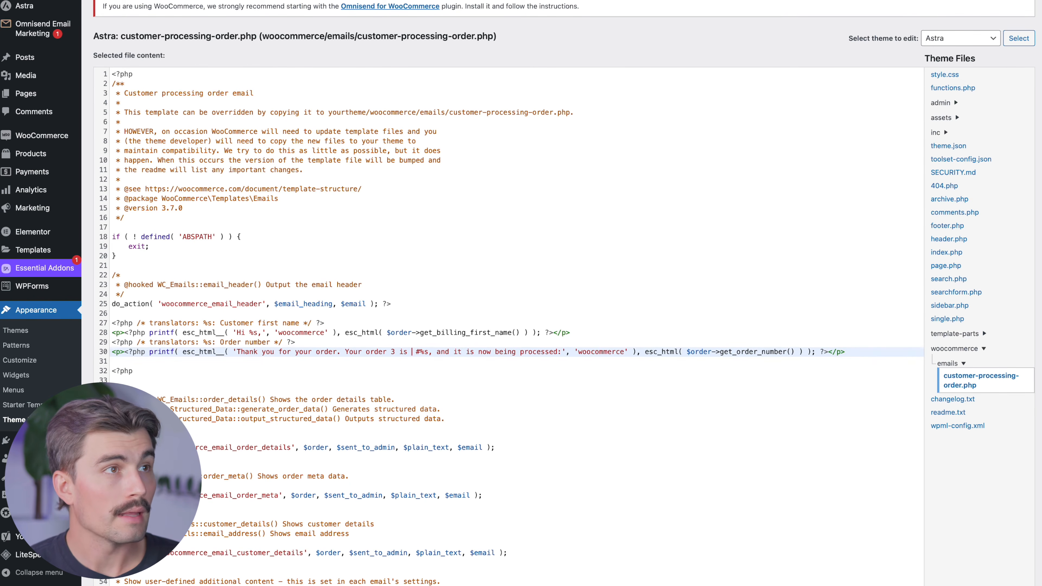
pyautogui.press('BackSpace')
pyautogui.doubleClick(417, 351)
pyautogui.click(420, 352)
pyautogui.press('Right')
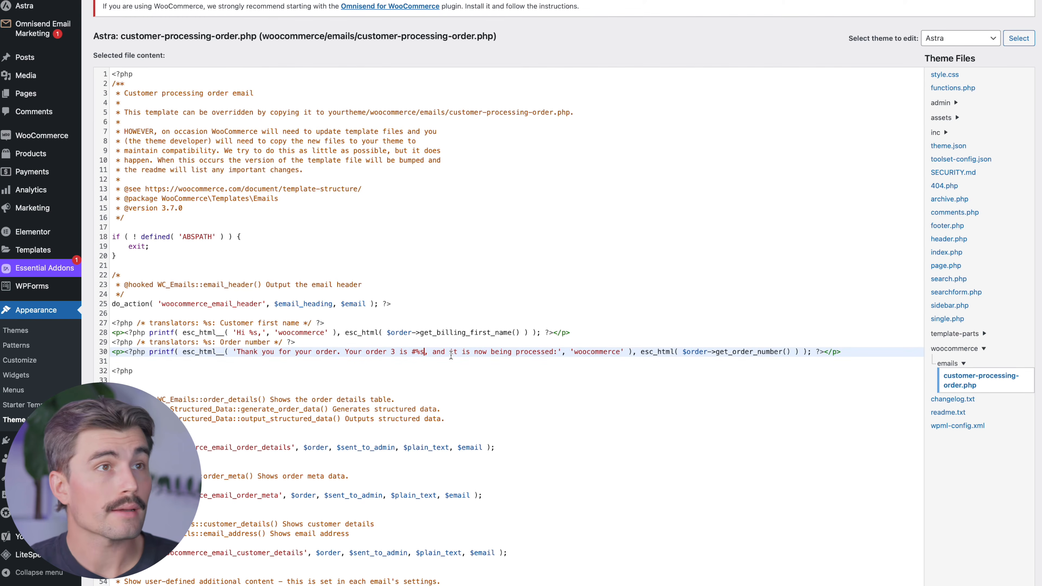
pyautogui.scroll(-4, 451, 355)
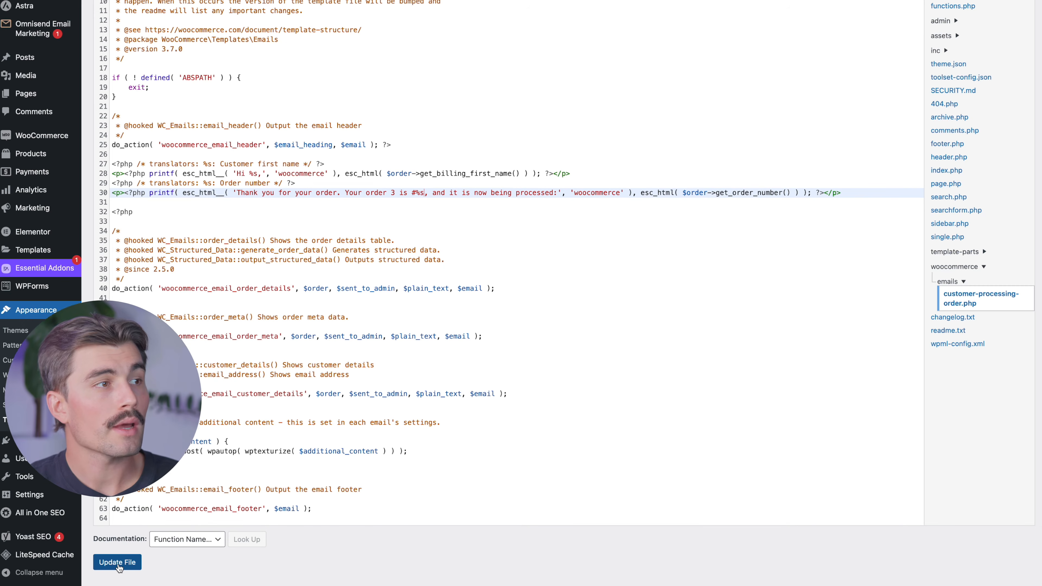
pyautogui.click(118, 566)
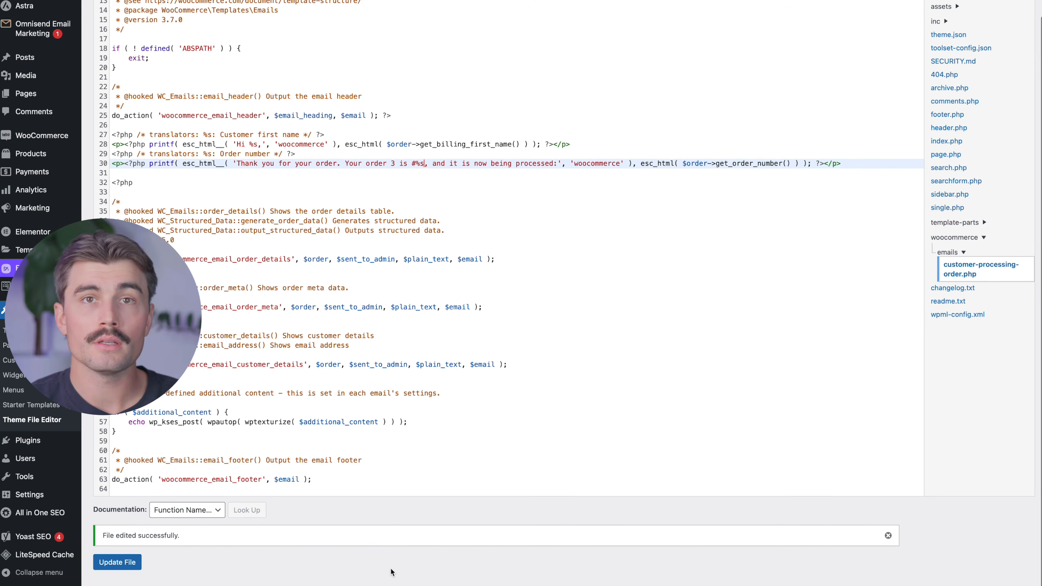
pyautogui.click(106, 158)
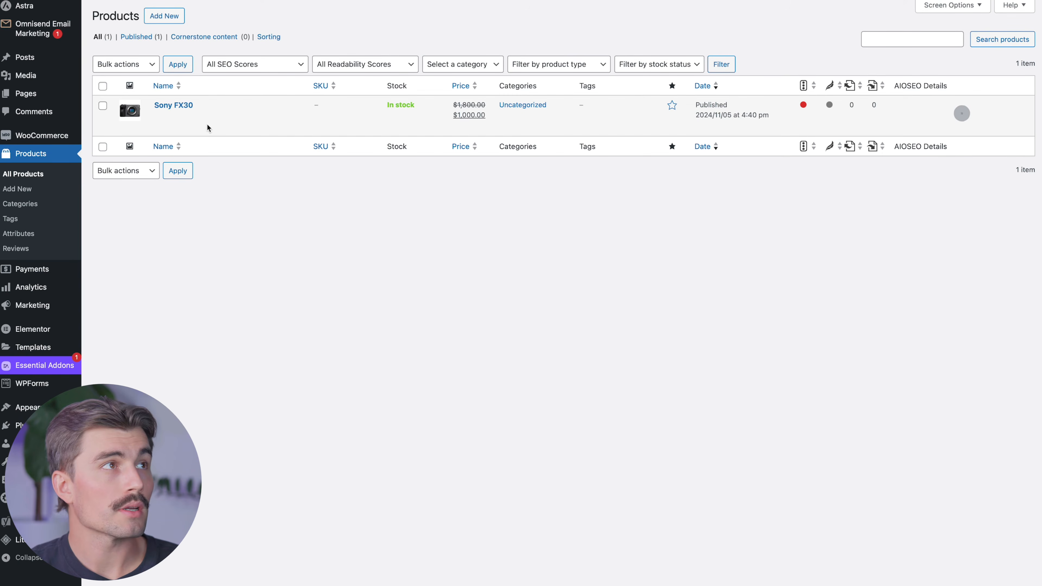
# - Add the Sony FX30 to the cart and place the test order at checkout
pyautogui.moveTo(176, 108)
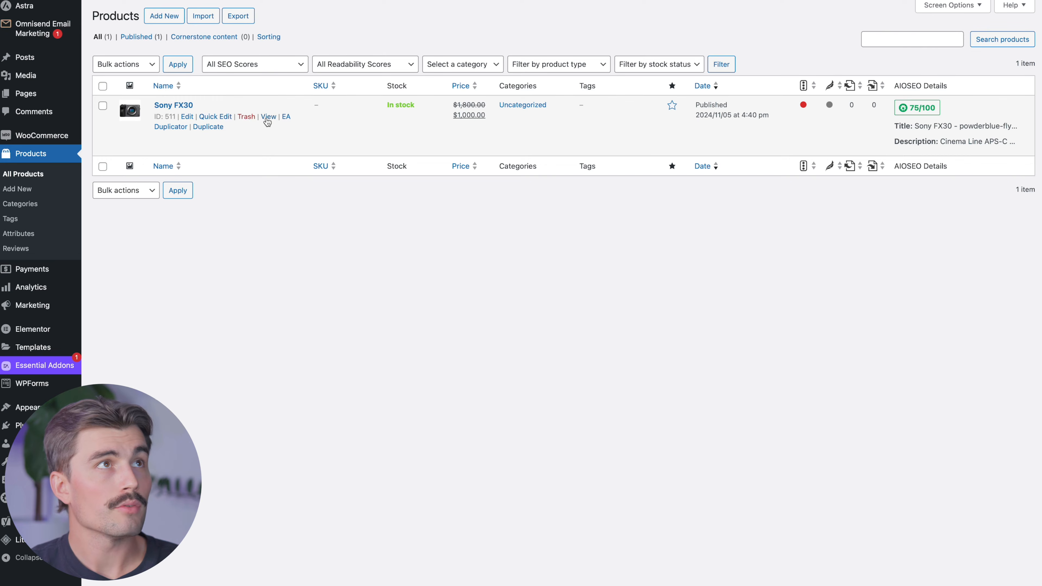
pyautogui.click(267, 116)
pyautogui.click(628, 72)
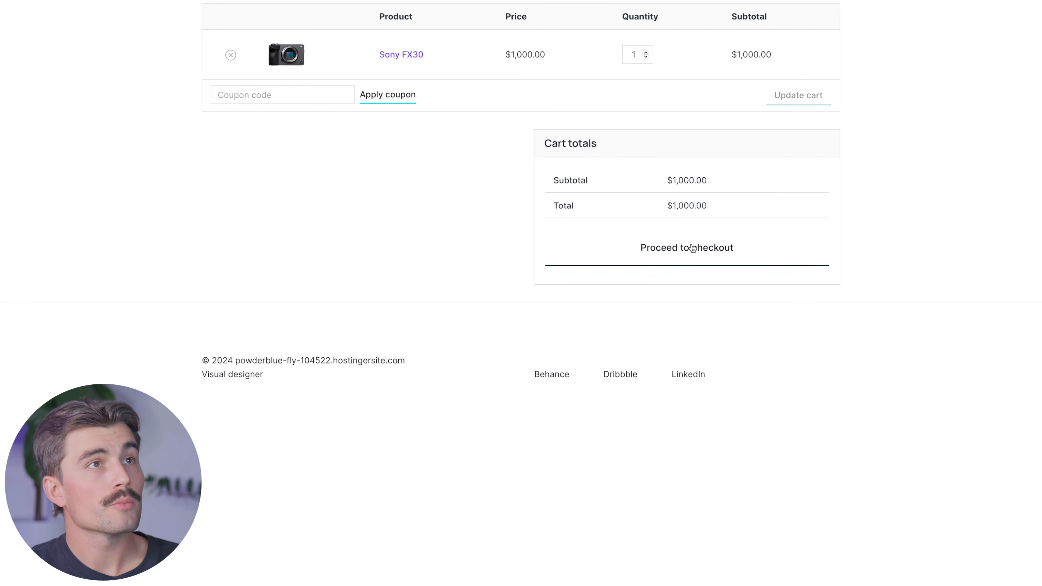
pyautogui.click(692, 247)
pyautogui.click(706, 351)
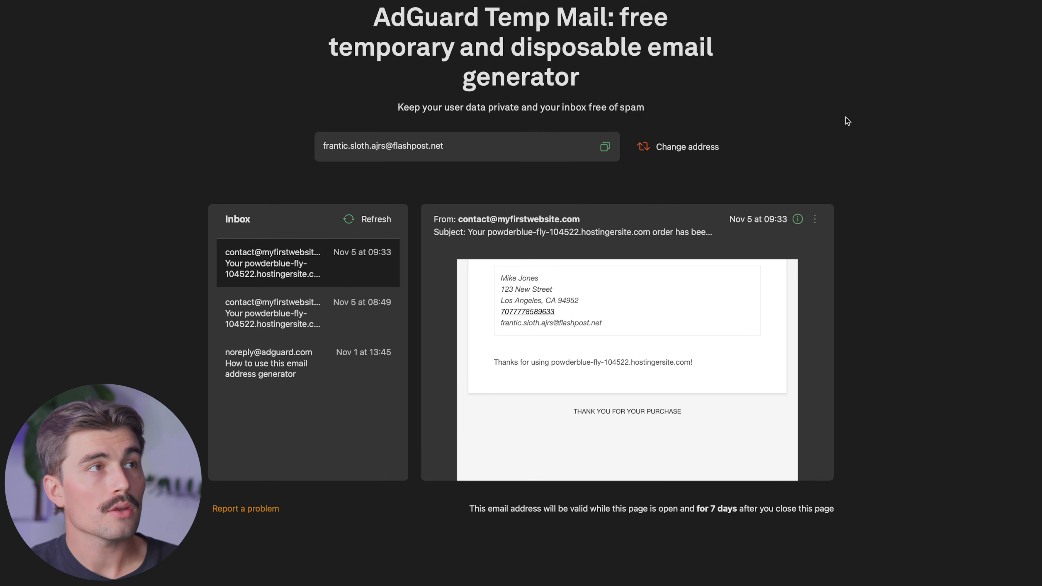
# - Refresh the inbox, open the order #517 'Your order has been received!' email, and highlight its thank-you line
pyautogui.click(375, 220)
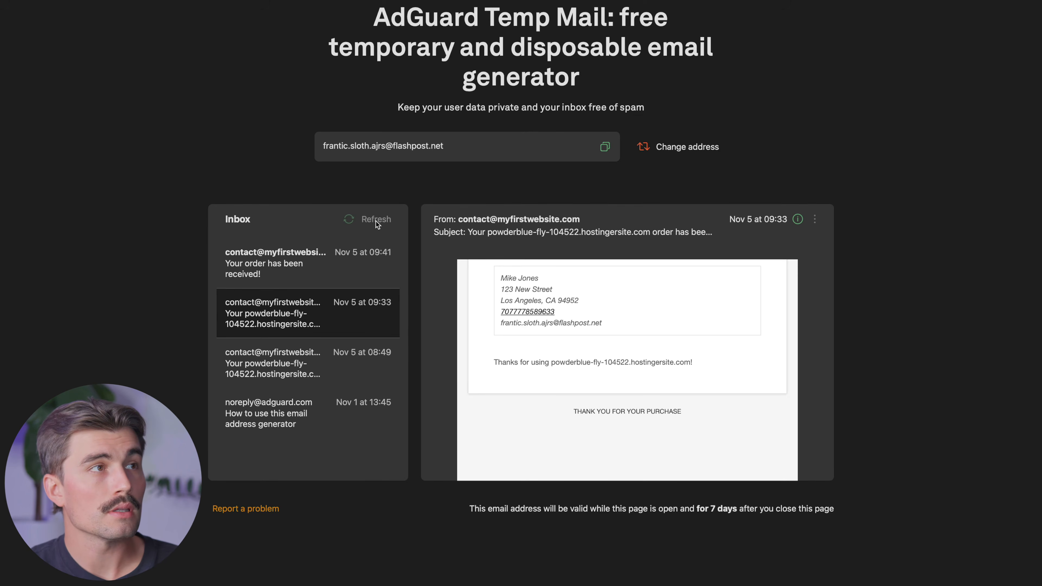
pyautogui.click(297, 280)
pyautogui.scroll(-5, 684, 332)
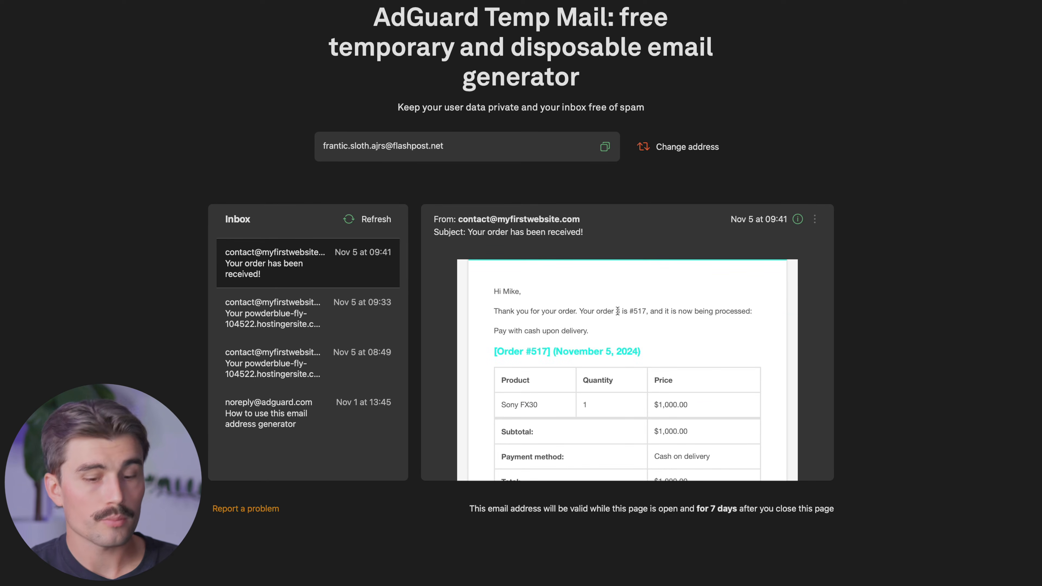
pyautogui.moveTo(618, 311)
pyautogui.mouseDown()
pyautogui.moveTo(609, 312)
pyautogui.moveTo(629, 312)
pyautogui.moveTo(615, 313)
pyautogui.mouseUp()
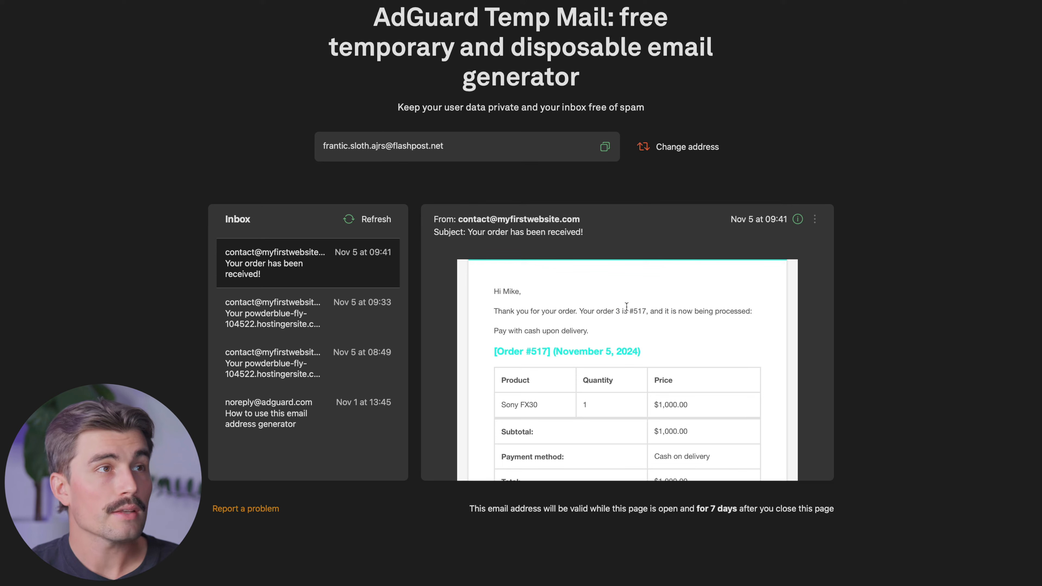
pyautogui.moveTo(537, 312); pyautogui.dragTo(652, 305)
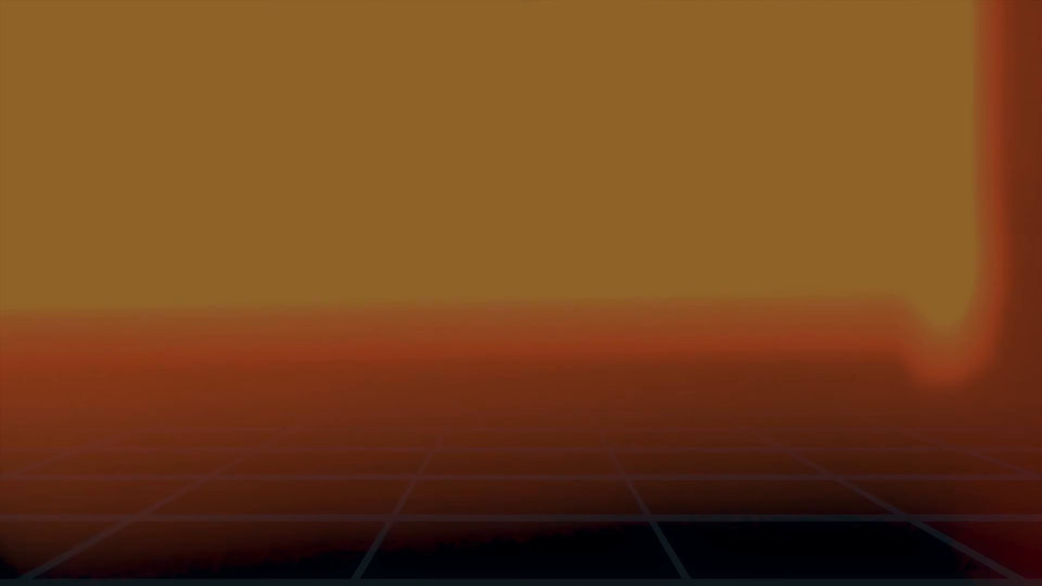